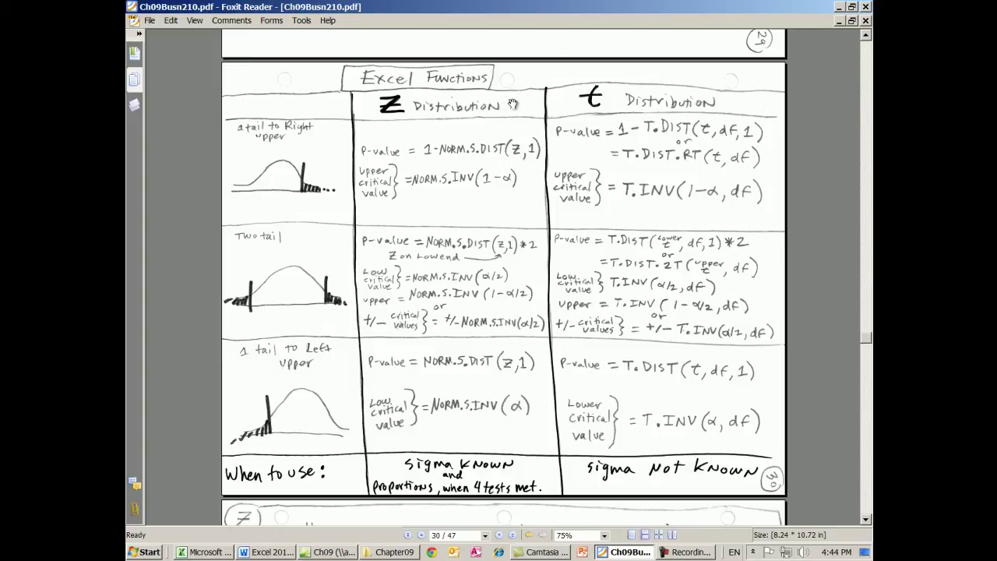
Switch to Excel and enter = as the H0 operator in cell E20 of the HT-z-Two-Tail sheet.
{"action": "key", "text": "alt+Tab"}
{"action": "key", "text": "ctrl+Page_Up"}
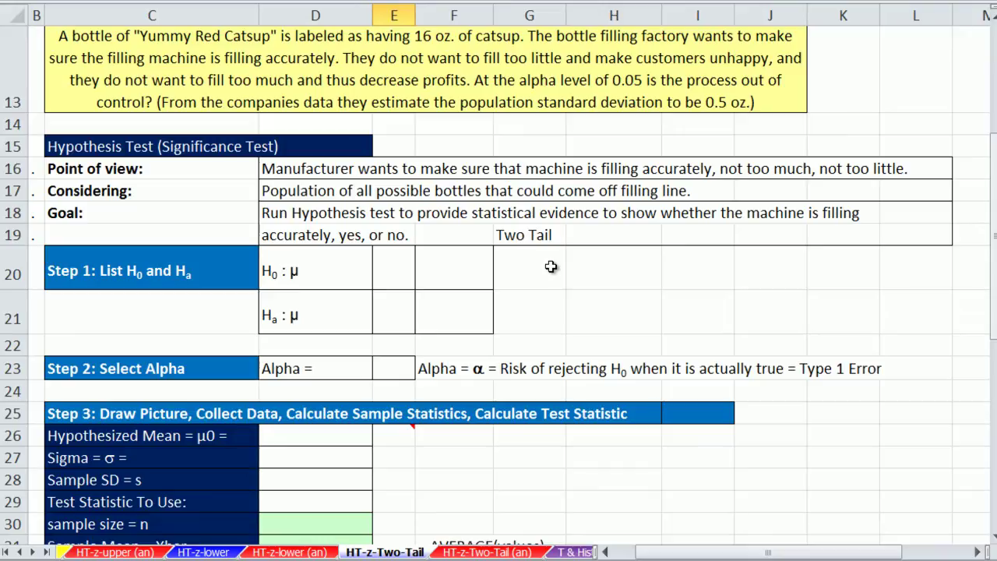
{"action": "left_click", "coordinate": [391, 274]}
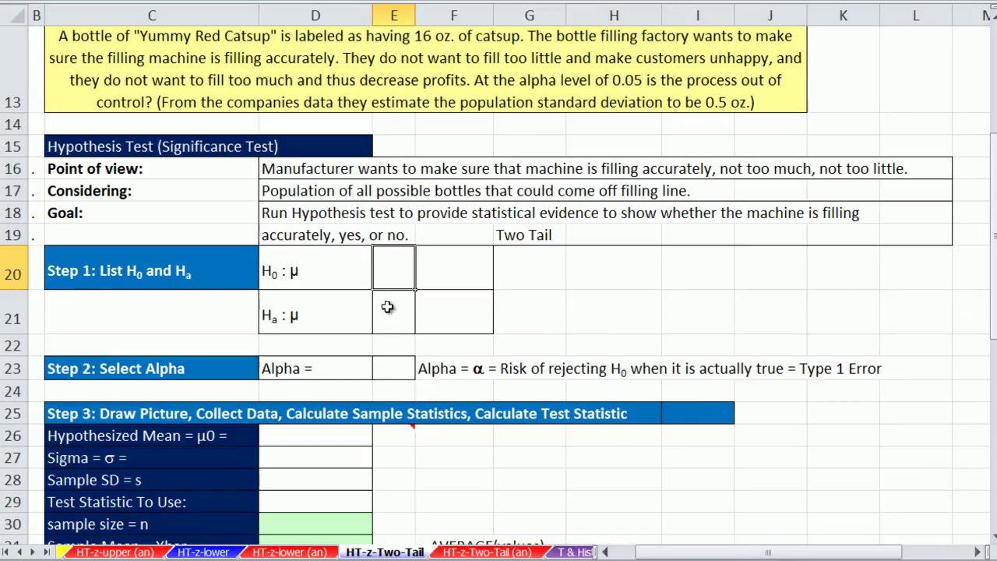
{"action": "key", "text": "F2"}
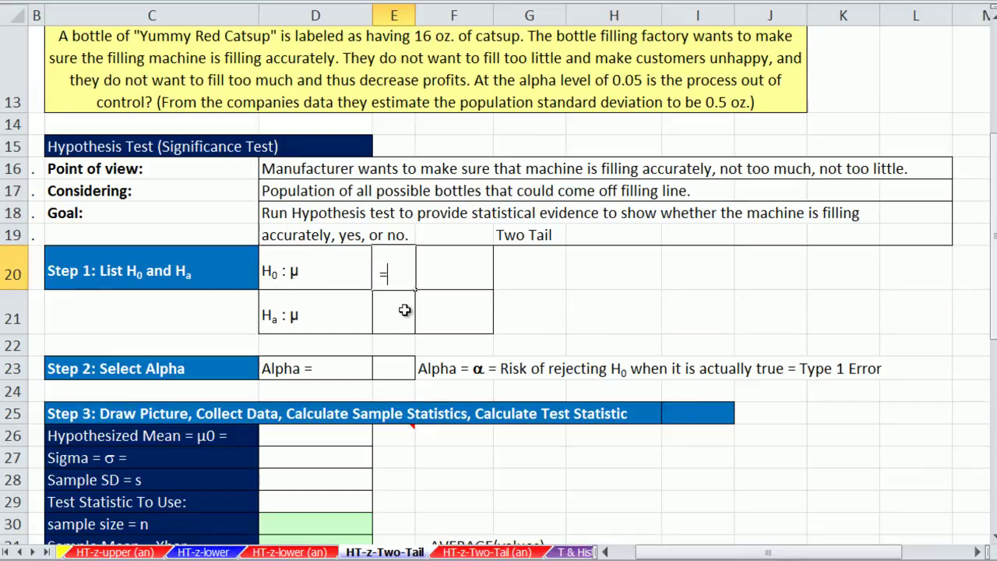
{"action": "key", "text": "Tab"}
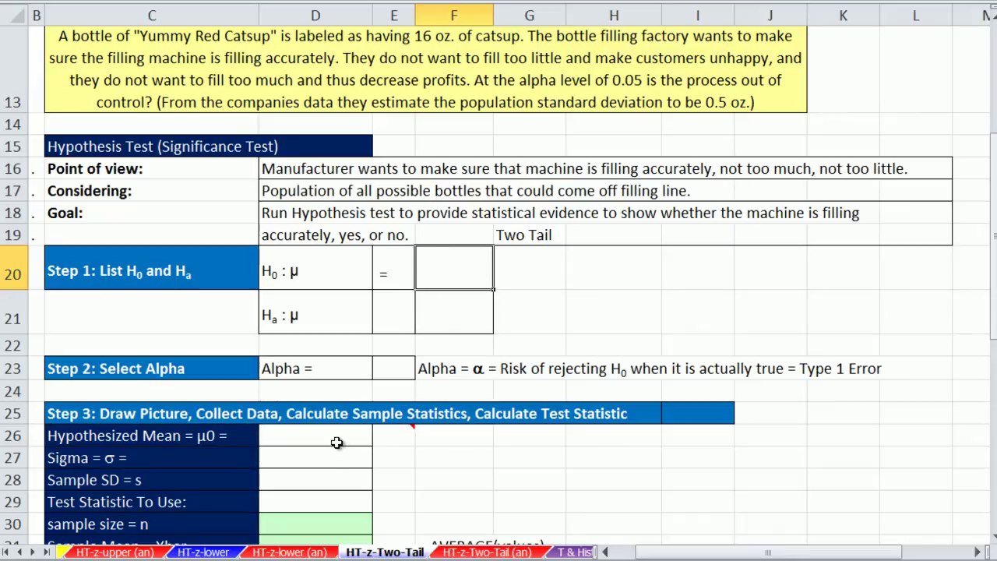
Enter 16 as the hypothesized mean in D26 and link the H0 value in F20 to that cell.
{"action": "left_click", "coordinate": [285, 443]}
{"action": "type", "text": "16"}
{"action": "left_click", "coordinate": [397, 440]}
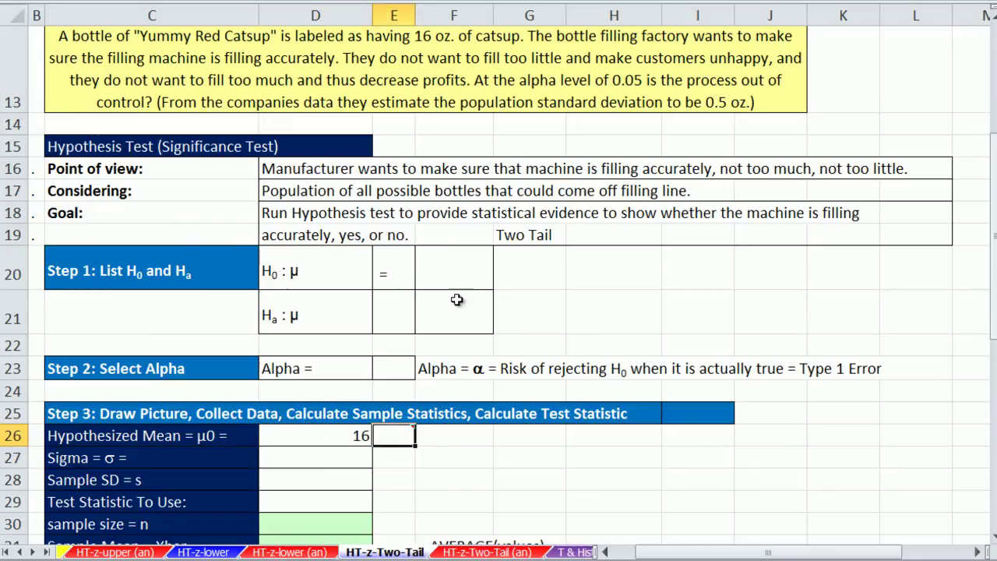
{"action": "left_click", "coordinate": [453, 283]}
{"action": "type", "text": "="}
{"action": "left_click", "coordinate": [361, 437]}
{"action": "key", "text": "Return"}
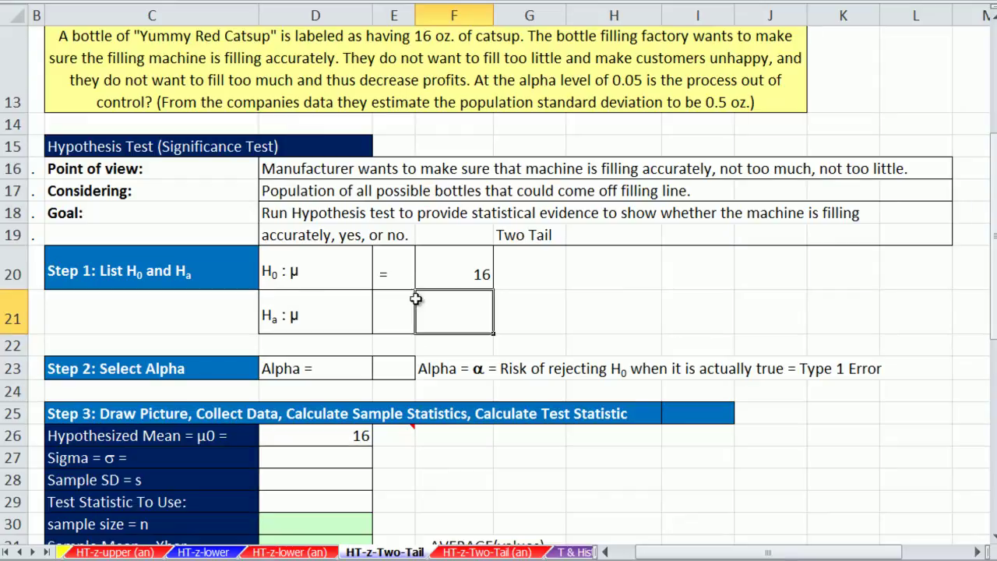
Enter <> as the Ha operator in E21 and link the Ha value in F21 to the hypothesized mean in D26.
{"action": "left_click", "coordinate": [300, 318]}
{"action": "left_click_drag", "start_coordinate": [300, 317], "coordinate": [450, 322]}
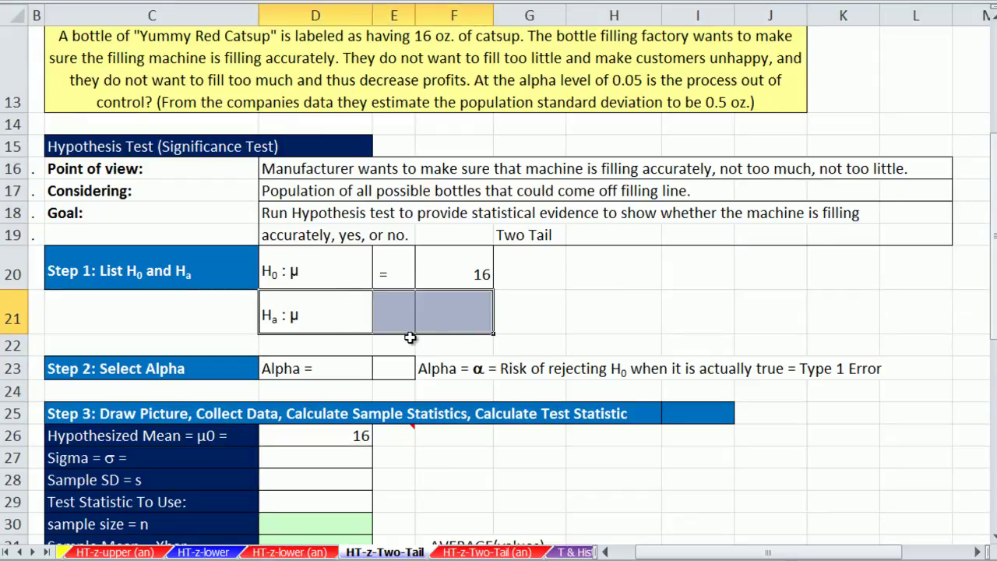
{"action": "left_click", "coordinate": [380, 325]}
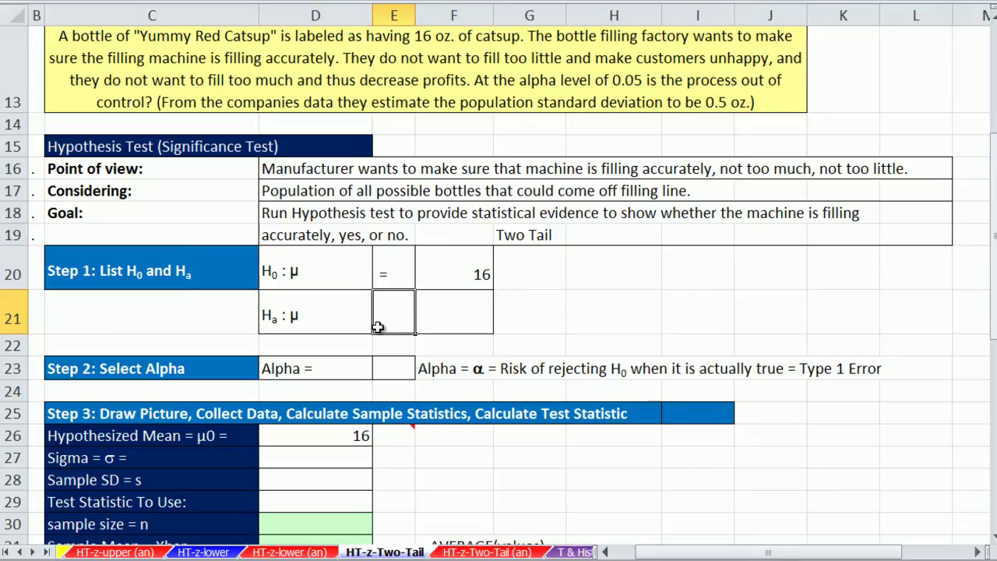
{"action": "left_click", "coordinate": [397, 268]}
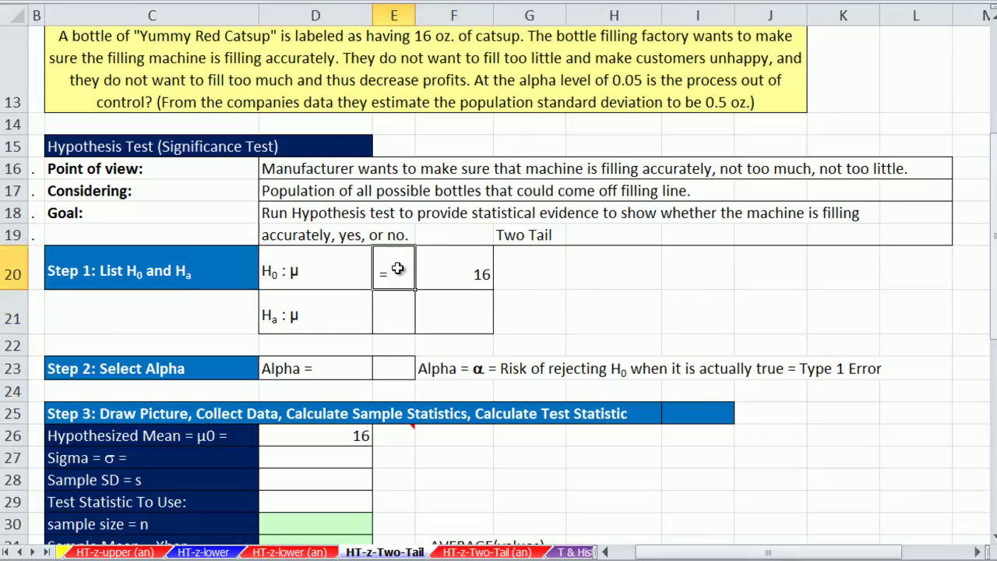
{"action": "left_click", "coordinate": [396, 314]}
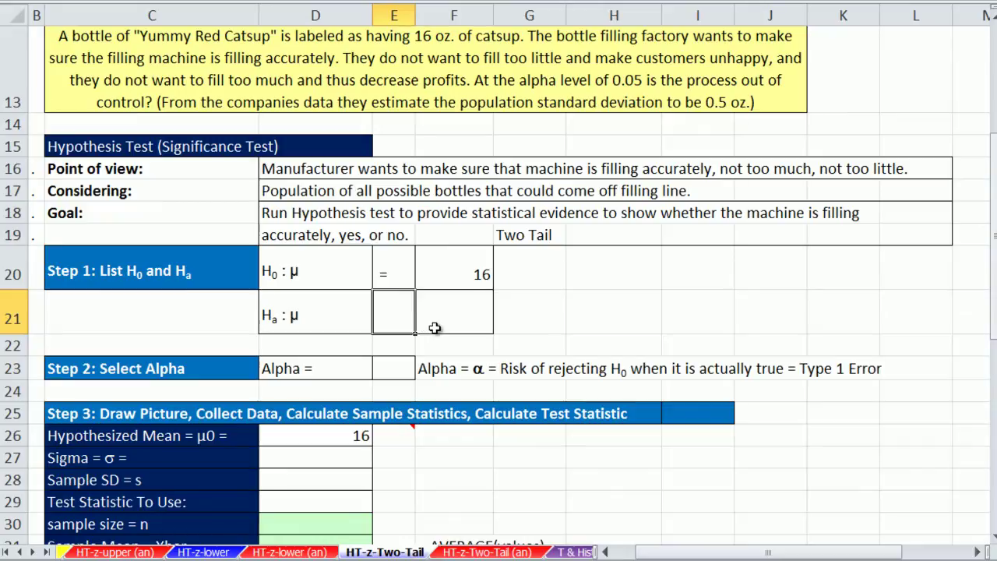
{"action": "key", "text": "F2"}
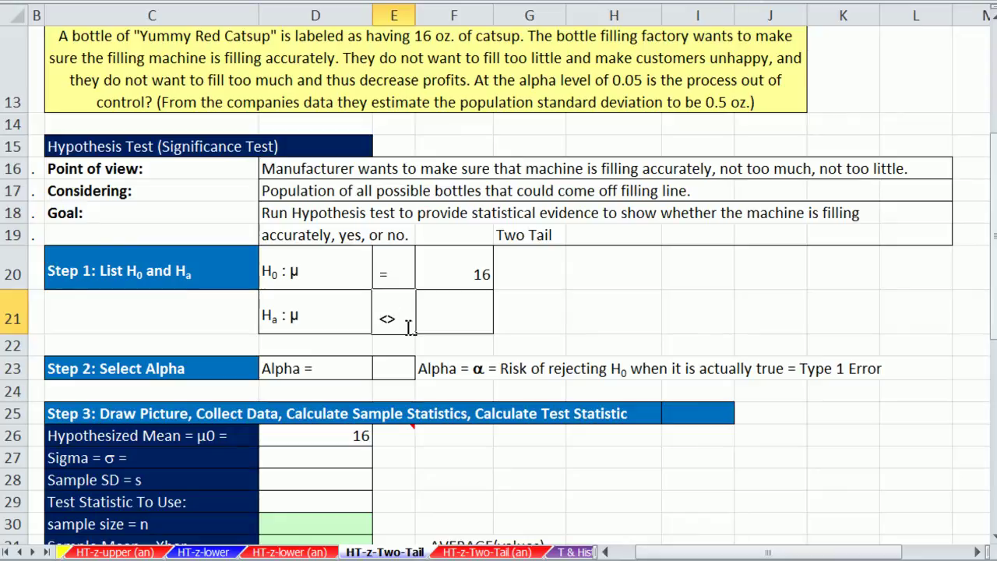
{"action": "left_click", "coordinate": [486, 327]}
{"action": "type", "text": "="}
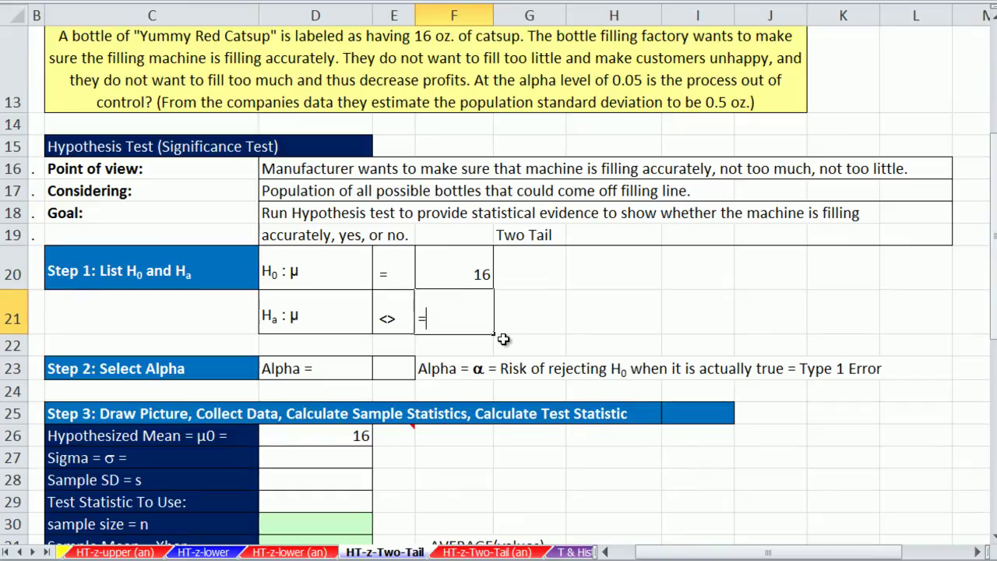
{"action": "left_click", "coordinate": [339, 439]}
{"action": "key", "text": "Return"}
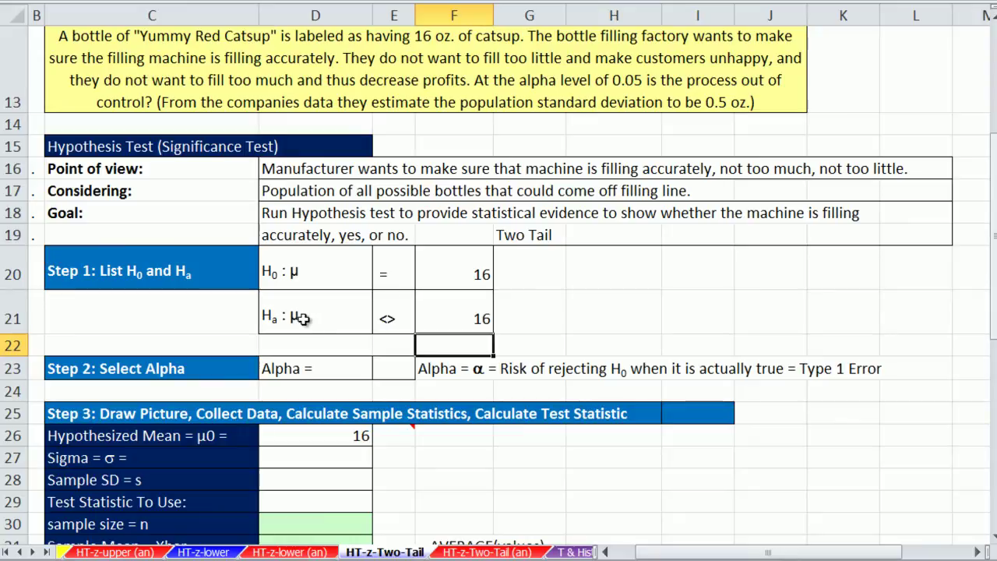
Set the alpha level for Step 2 to 0.05 in cell E23.
{"action": "left_click", "coordinate": [519, 328]}
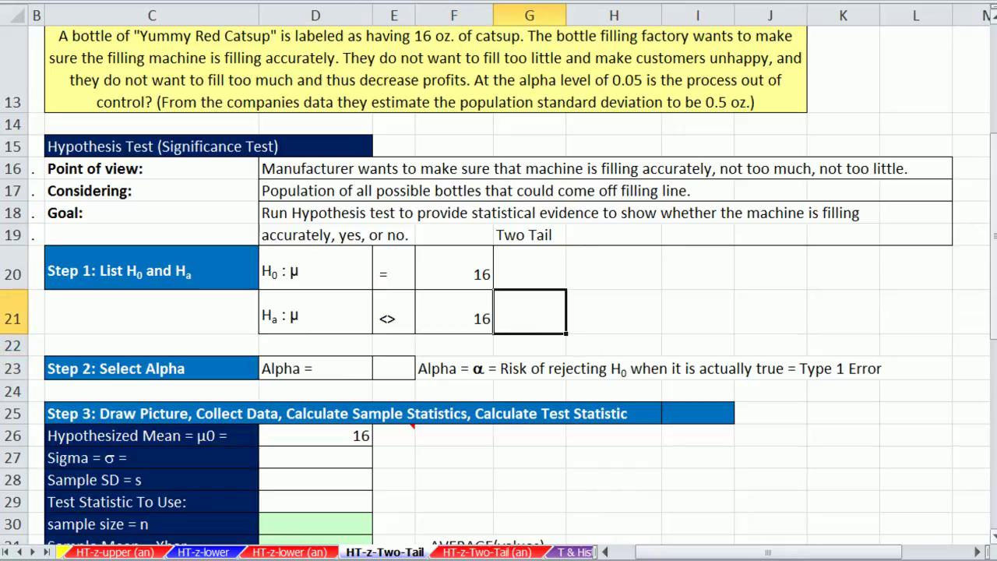
{"action": "left_click", "coordinate": [400, 369]}
{"action": "type", "text": ".05"}
{"action": "key", "text": "Return"}
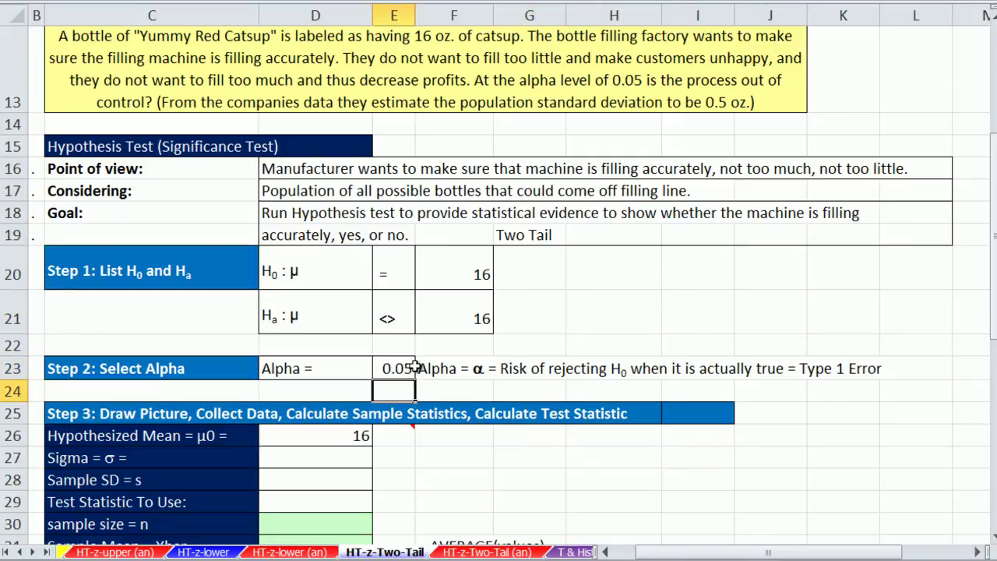
Fill in D27:D29 with a sigma of 0.5, NA for the sample SD, and z as the test statistic to use.
{"action": "scroll", "coordinate": [787, 444], "scroll_direction": "down", "scroll_amount": 1}
{"action": "scroll", "coordinate": [286, 339], "scroll_direction": "down", "scroll_amount": 2}
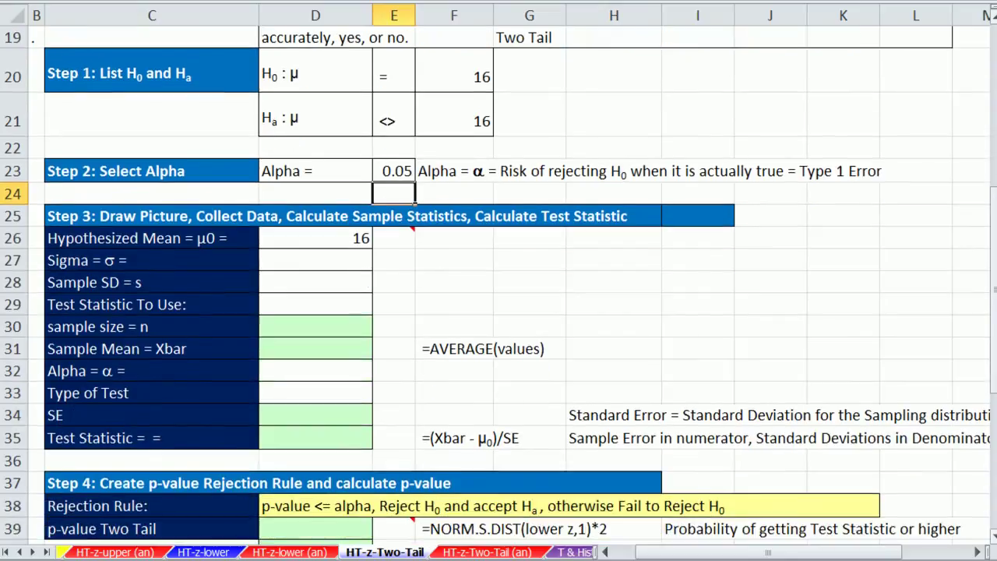
{"action": "left_click", "coordinate": [303, 194]}
{"action": "type", "text": ".5"}
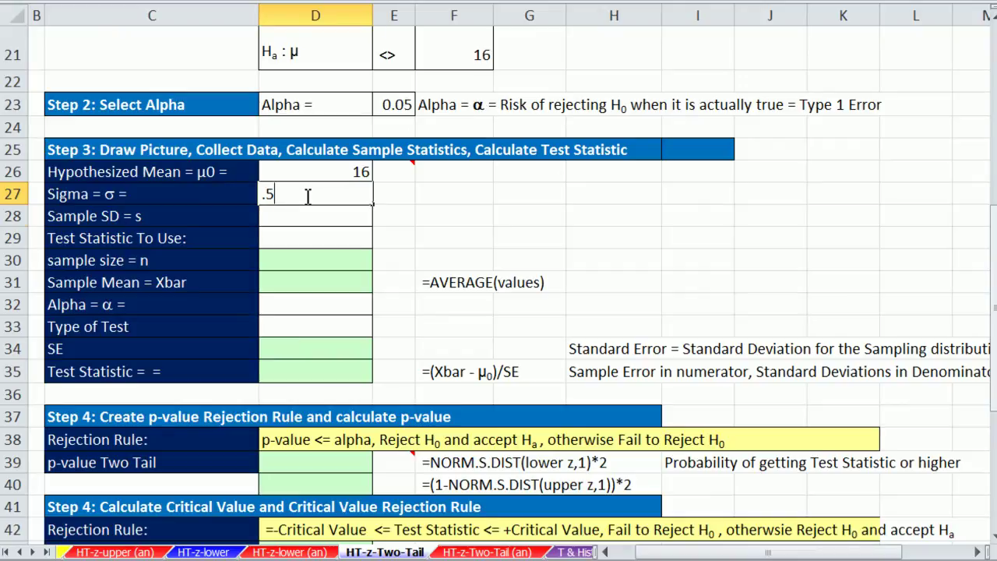
{"action": "key", "text": "Return"}
{"action": "type", "text": "NA"}
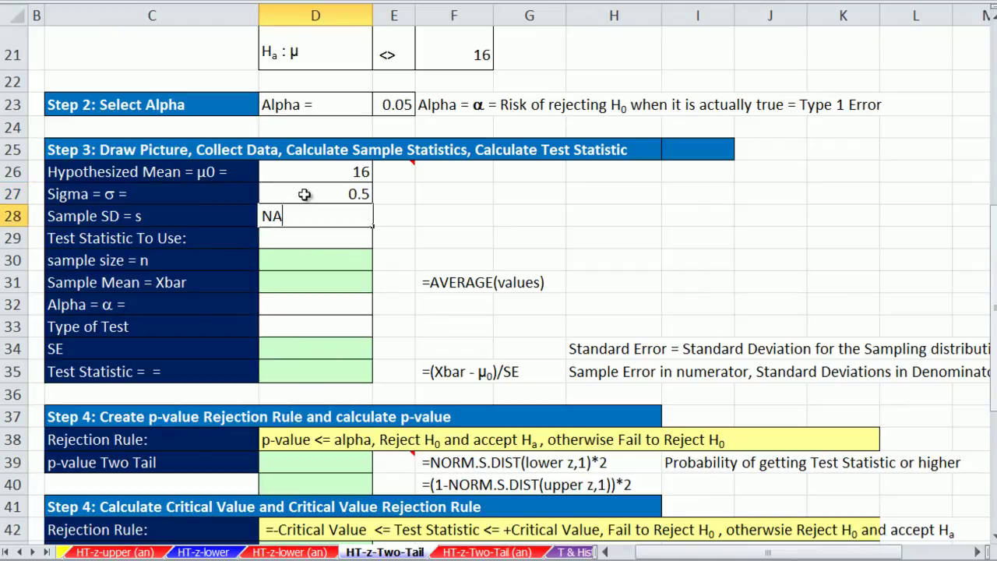
{"action": "key", "text": "Return"}
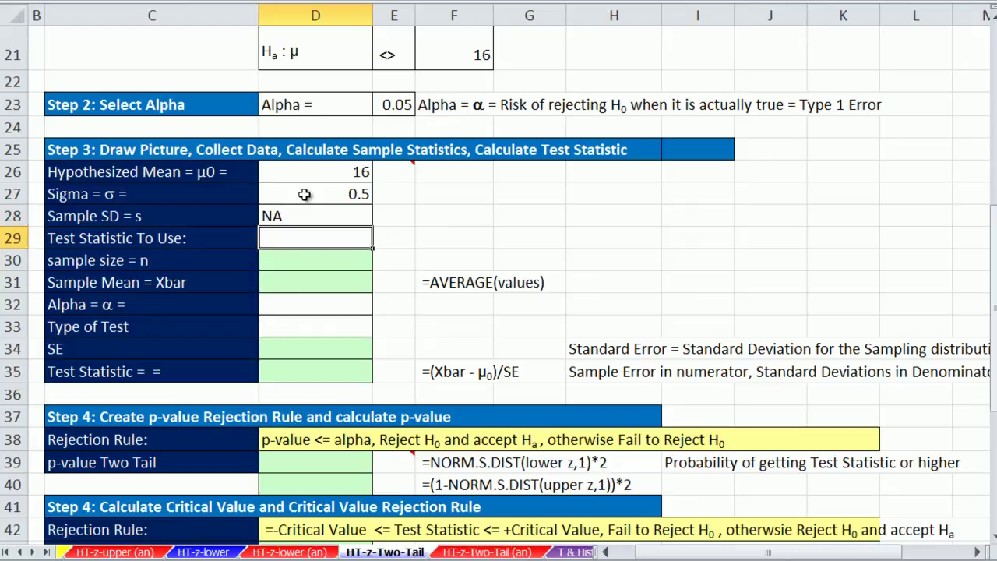
{"action": "type", "text": "Z"}
{"action": "key", "text": "Return"}
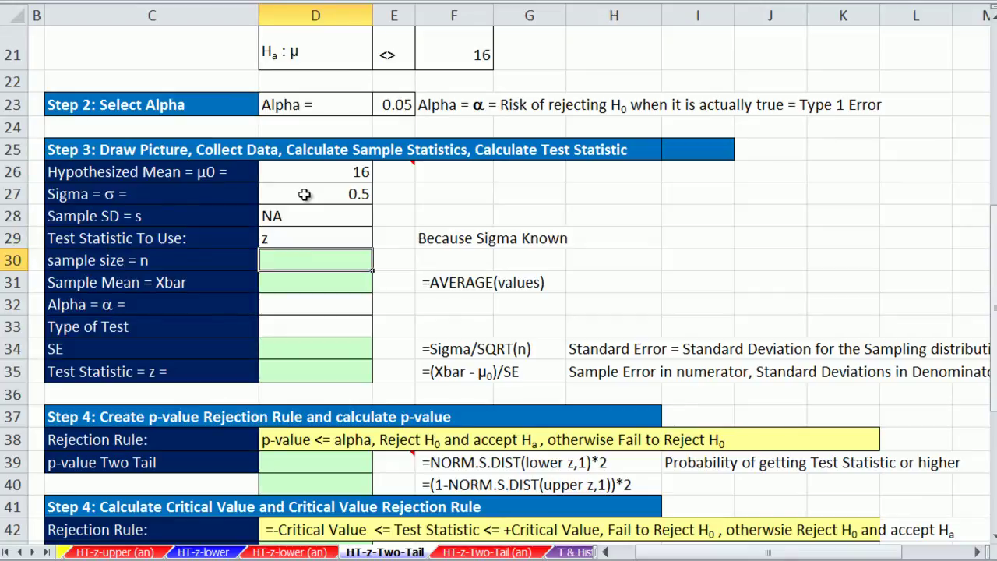
Calculate the sample size in D30 with a COUNT of the oz. per Bottle values in A21:A56.
{"action": "left_click", "coordinate": [605, 551]}
{"action": "scroll", "coordinate": [609, 552], "scroll_direction": "up", "scroll_amount": 1}
{"action": "type", "text": "=coun"}
{"action": "key", "text": "Tab"}
{"action": "left_click", "coordinate": [109, 145]}
{"action": "key", "text": "ctrl+shift+Down"}
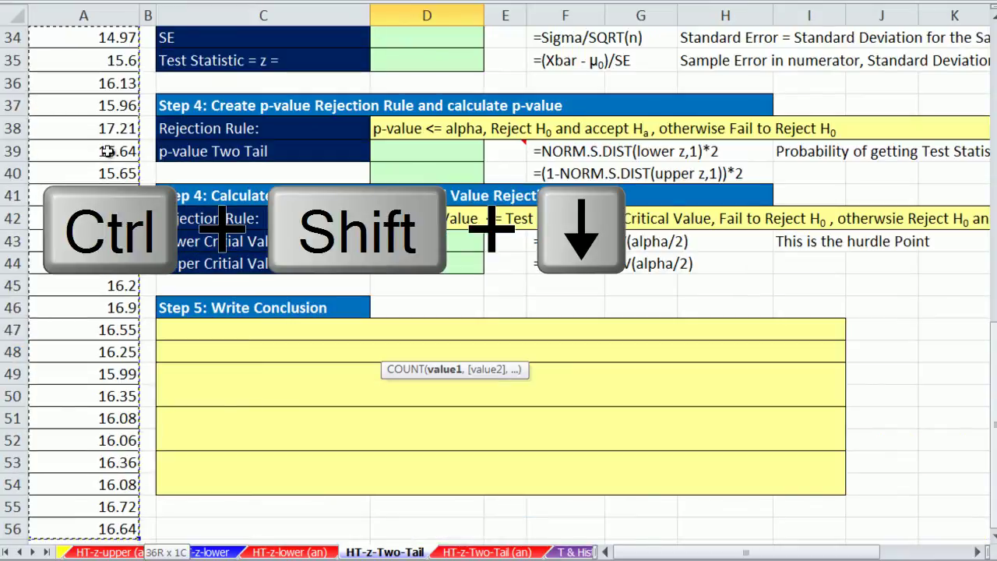
{"action": "key", "text": "shift+Return"}
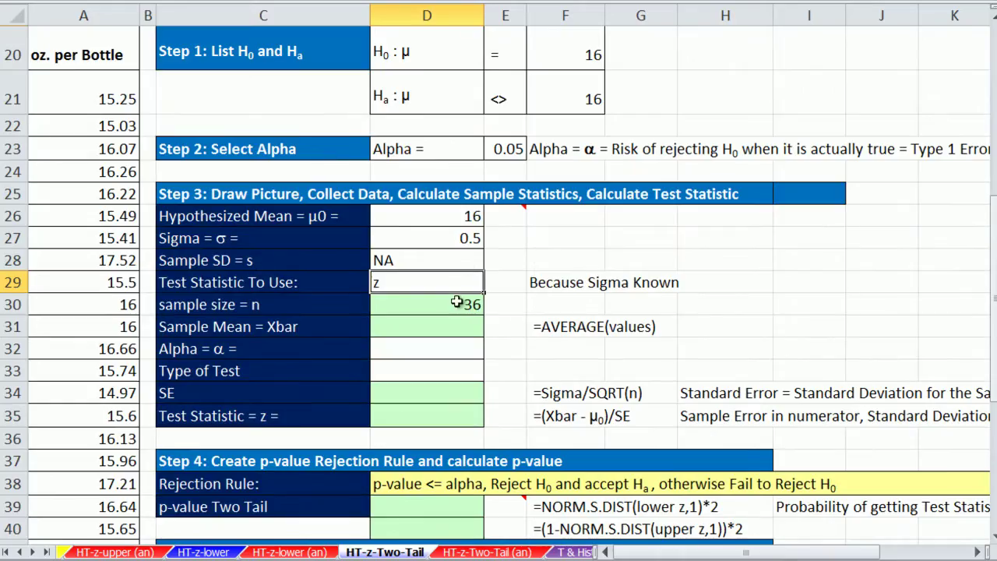
{"action": "left_click", "coordinate": [427, 307]}
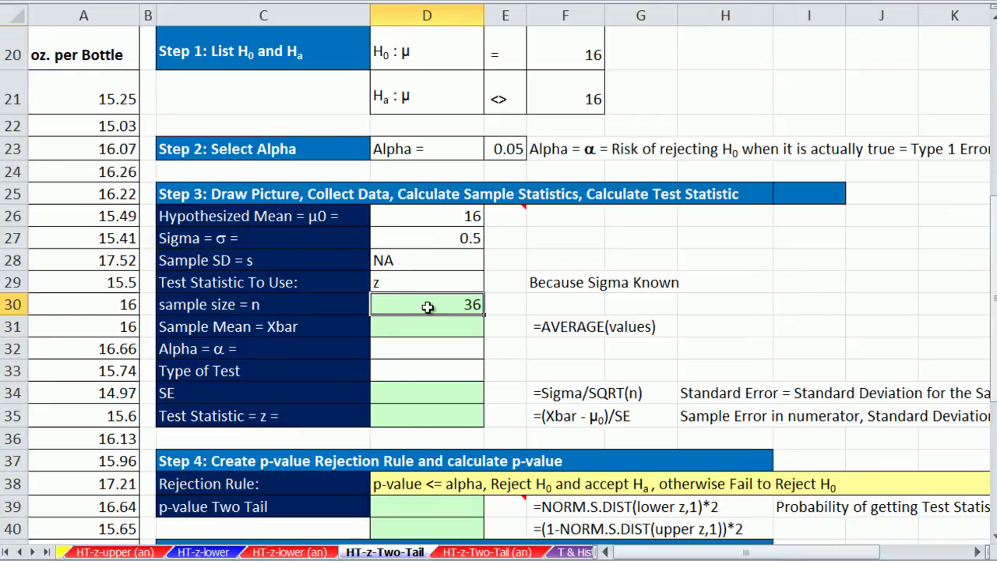
Calculate the sample mean in D31 with the AVERAGE of the bottle values in A21:A56.
{"action": "left_click", "coordinate": [434, 327]}
{"action": "type", "text": "=aver"}
{"action": "key", "text": "Tab"}
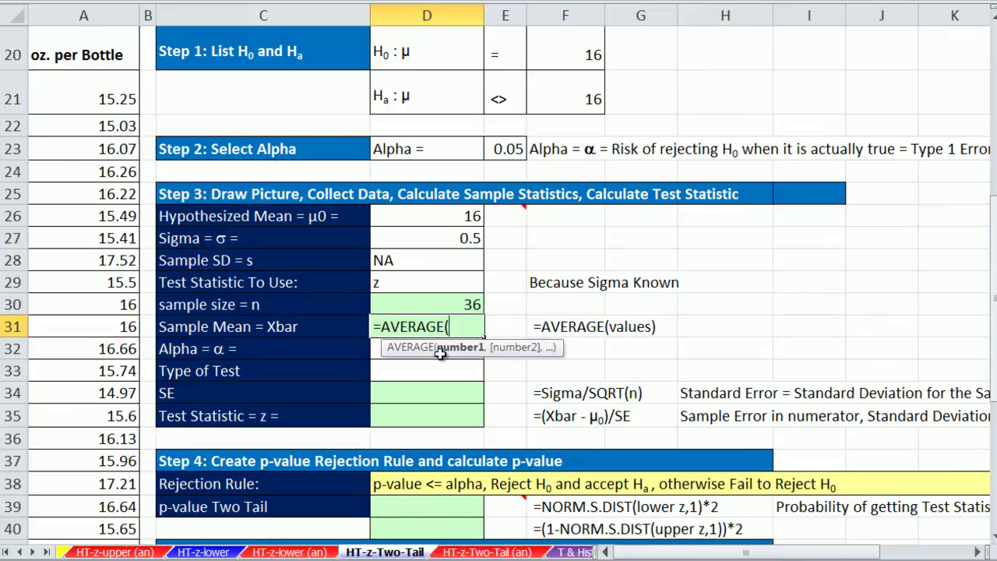
{"action": "left_click", "coordinate": [82, 98]}
{"action": "key", "text": "ctrl+shift+Down"}
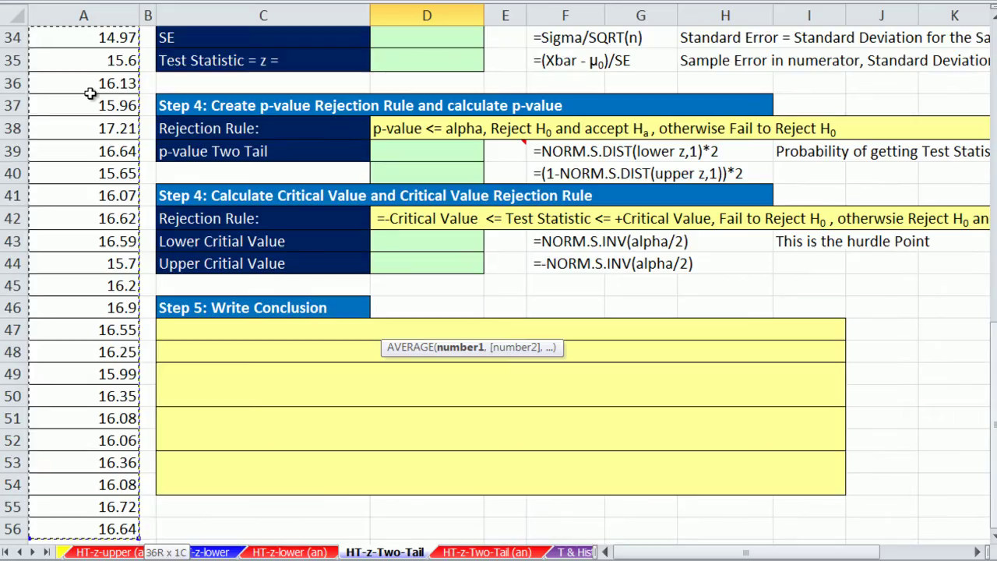
{"action": "scroll", "coordinate": [403, 266], "scroll_direction": "up", "scroll_amount": 5}
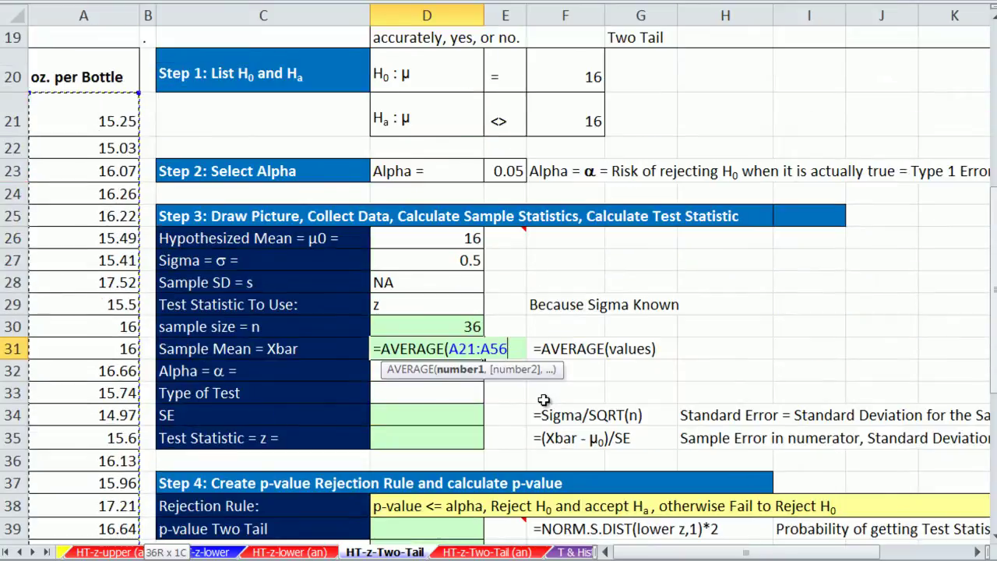
{"action": "key", "text": "Return"}
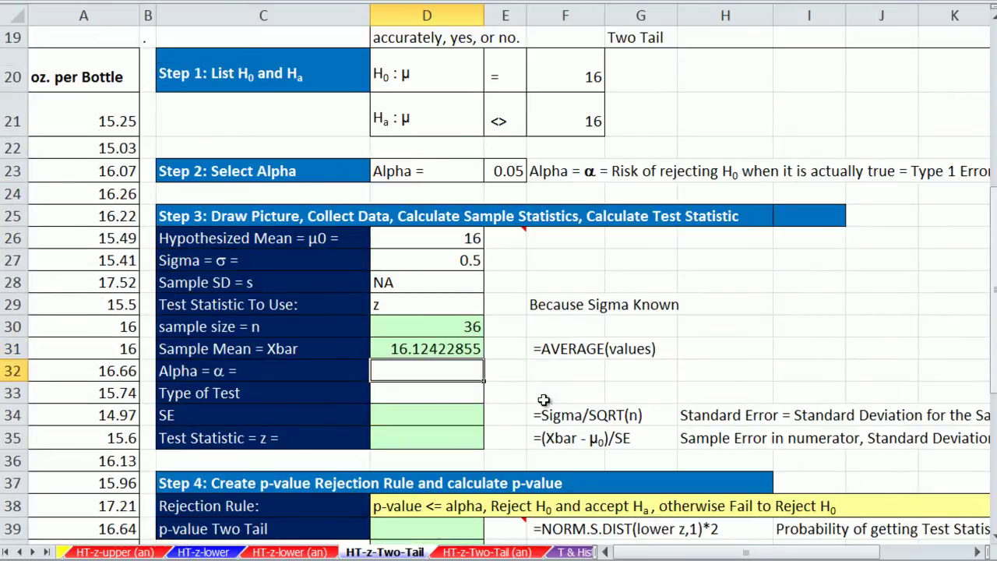
Link alpha in D32 to cell E23 and set the type of test in D33 to Two Tail.
{"action": "type", "text": "="}
{"action": "left_click", "coordinate": [517, 174]}
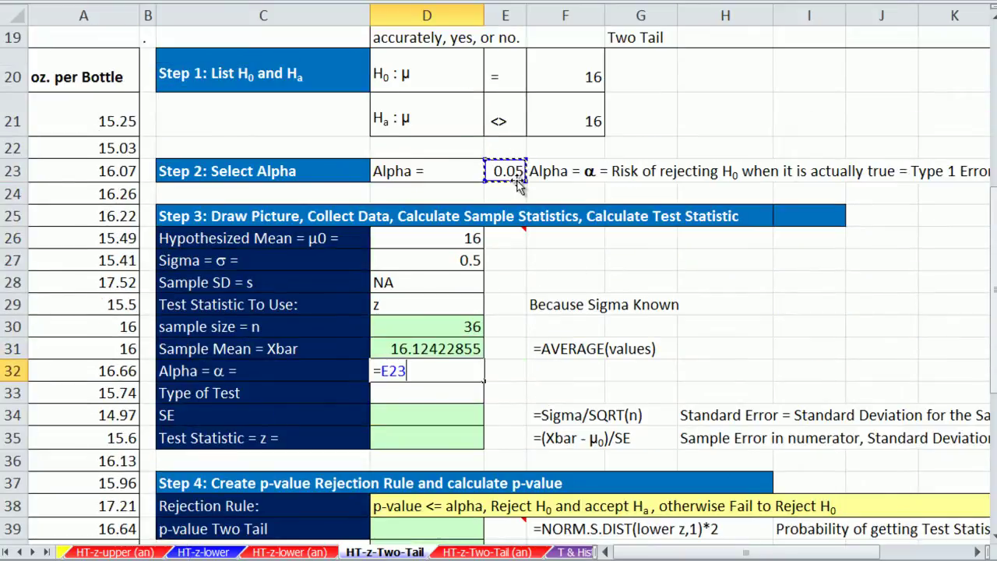
{"action": "key", "text": "Return"}
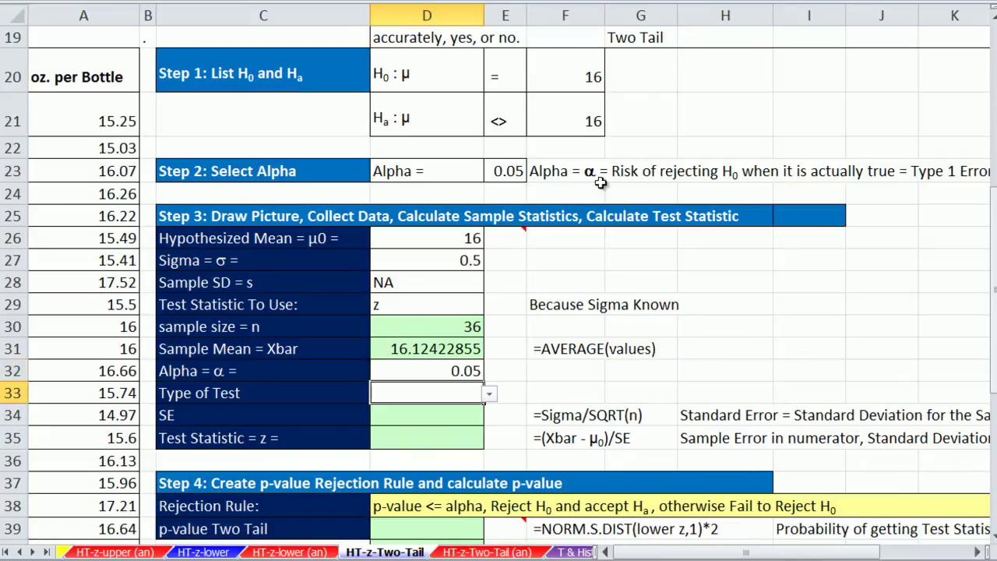
{"action": "left_click", "coordinate": [489, 394]}
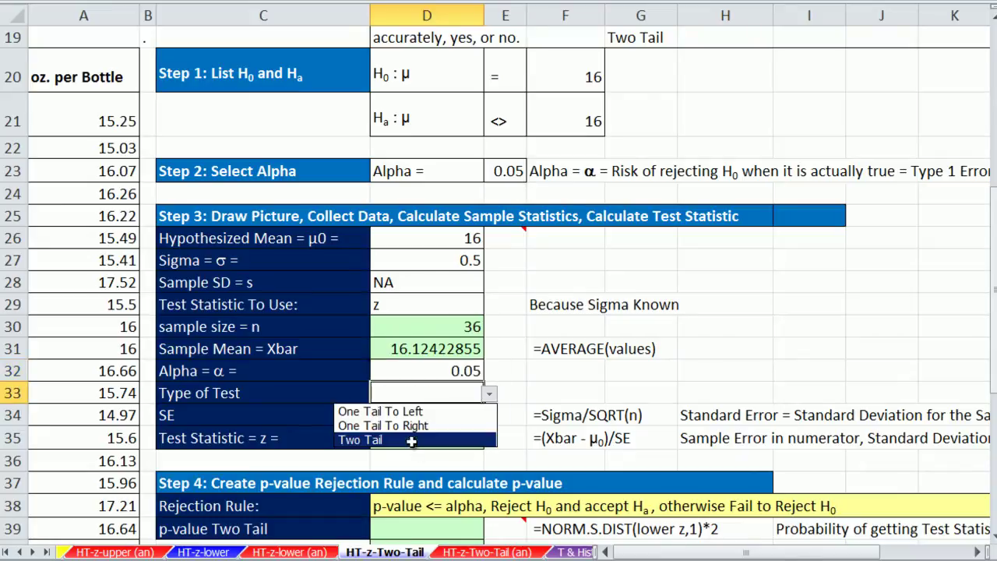
{"action": "left_click", "coordinate": [415, 444]}
Calculate the standard error in D34 as sigma divided by the square root of the sample size, =D27/SQRT(D30).
{"action": "left_click", "coordinate": [428, 416]}
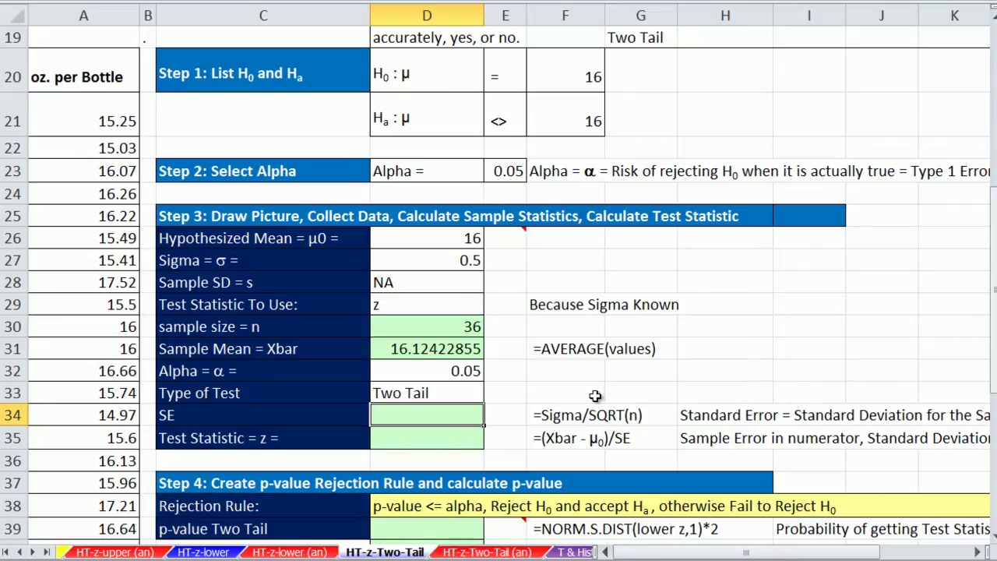
{"action": "type", "text": "="}
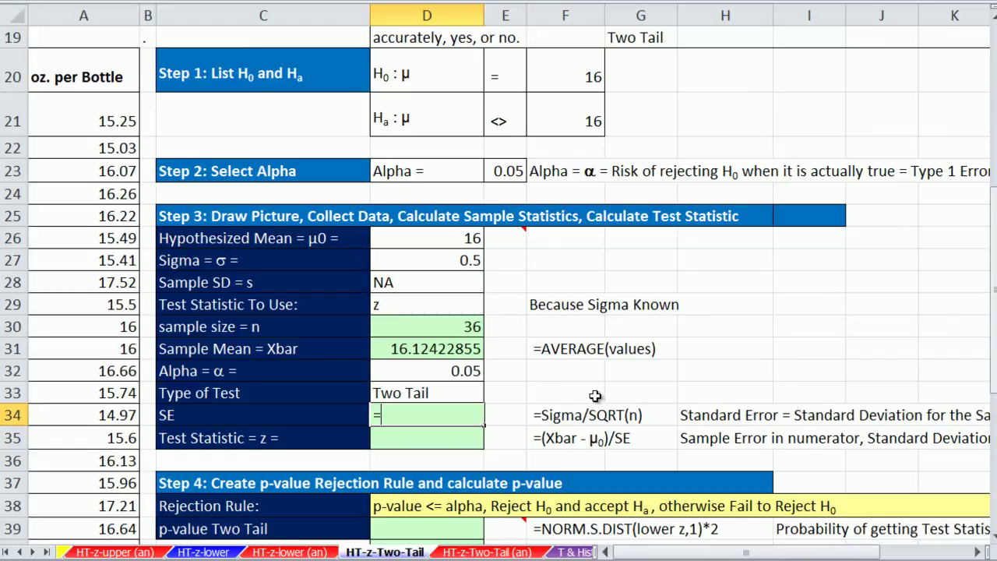
{"action": "left_click", "coordinate": [435, 258]}
{"action": "type", "text": "/sqrt"}
{"action": "key", "text": "Tab"}
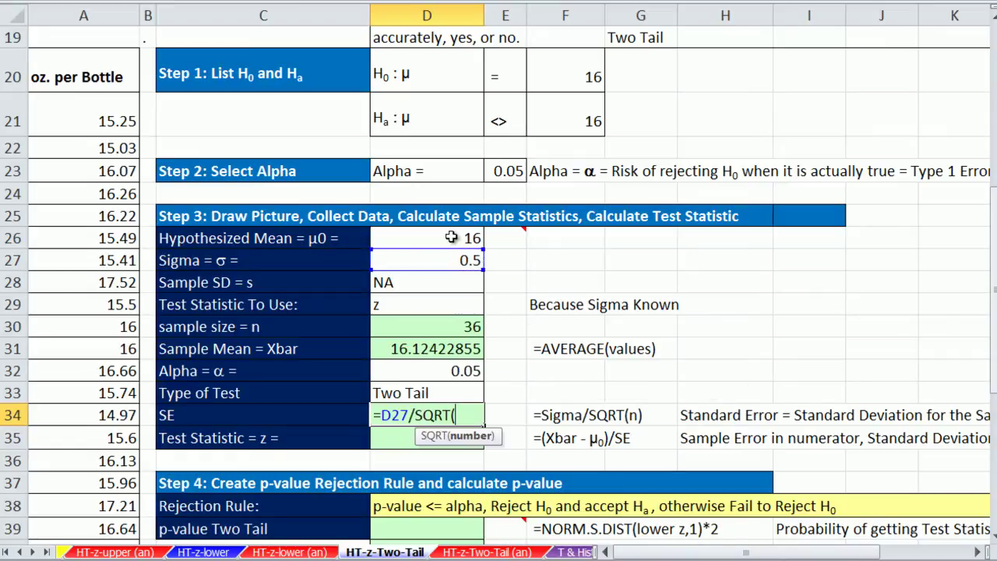
{"action": "left_click", "coordinate": [460, 324]}
{"action": "type", "text": ")"}
{"action": "key", "text": "ctrl+Return"}
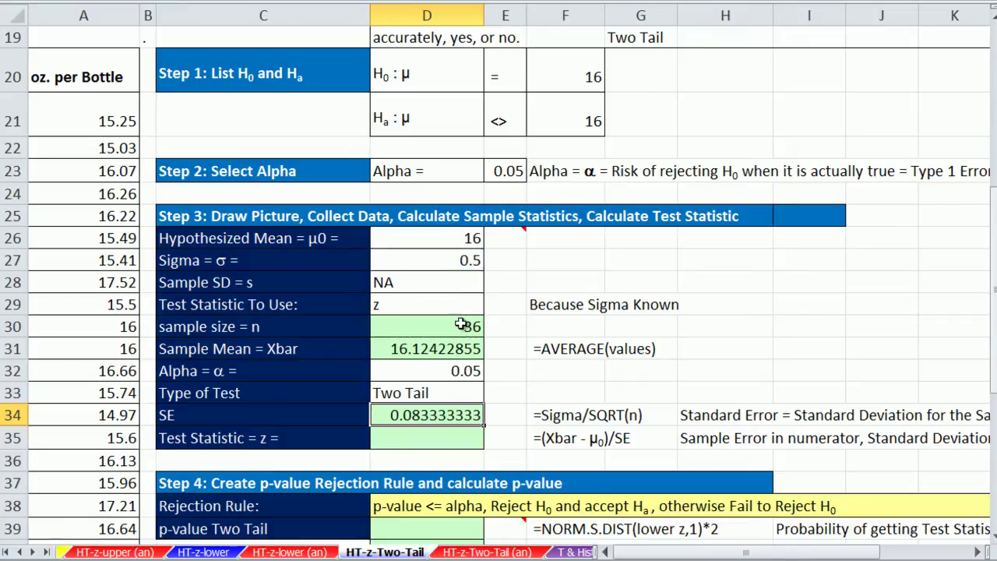
{"action": "left_click", "coordinate": [429, 433]}
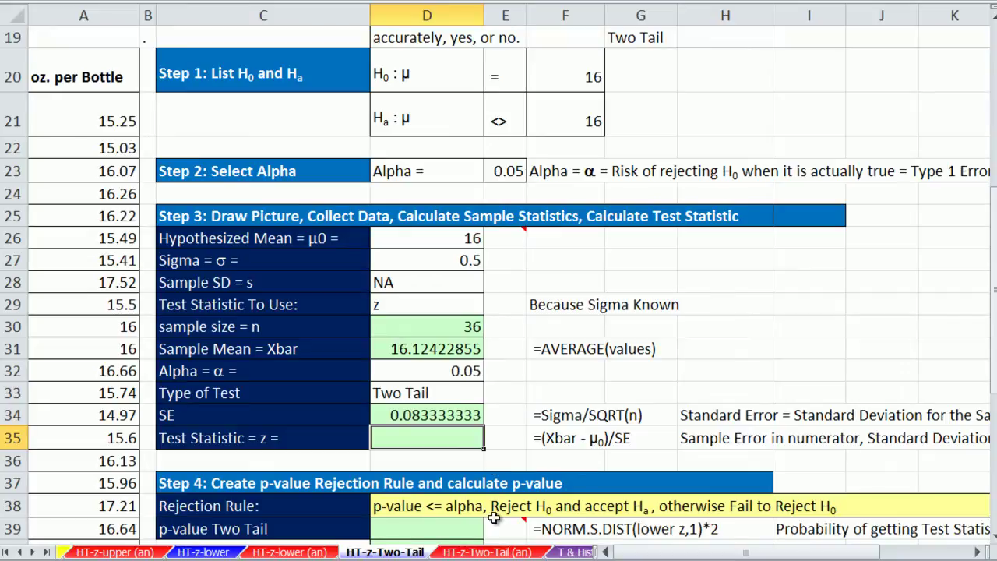
{"action": "type", "text": "=("}
{"action": "key", "text": "Up"}
{"action": "key", "text": "Up"}
{"action": "key", "text": "Up"}
{"action": "key", "text": "Up"}
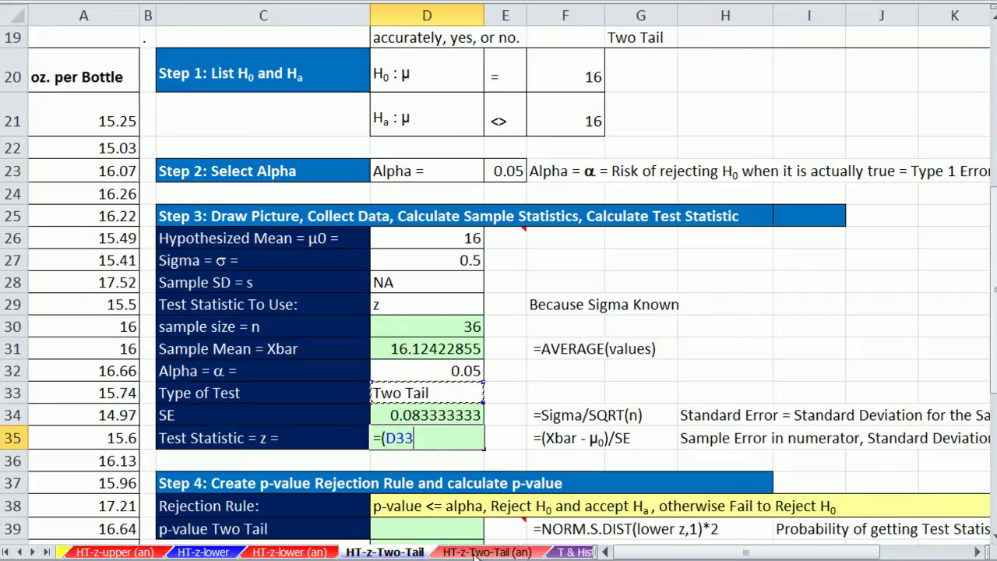
{"action": "key", "text": "Escape"}
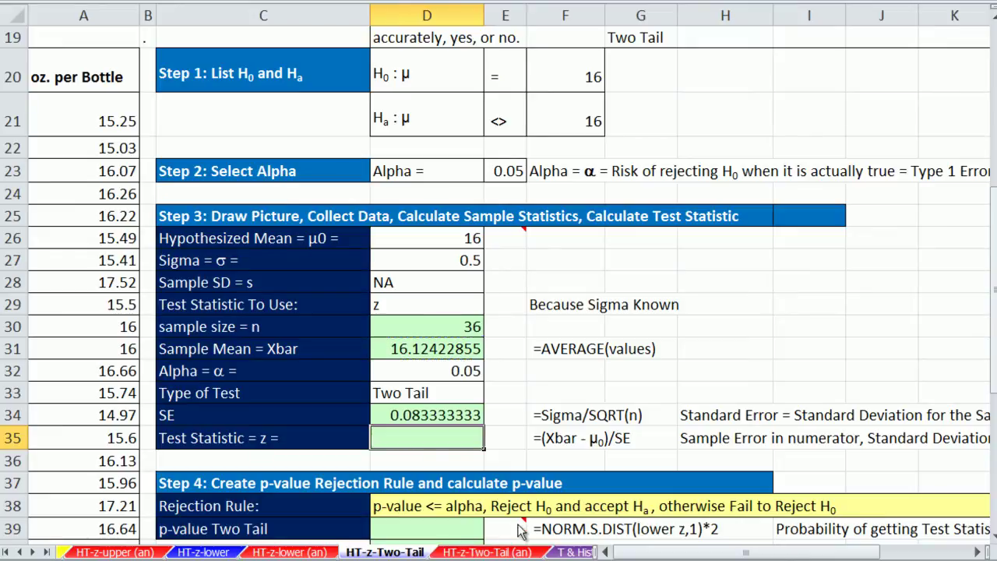
Round the sample mean in D31 to two decimals, making the formula =ROUND(AVERAGE(A21:A56),2).
{"action": "left_click", "coordinate": [451, 352]}
{"action": "key", "text": "F2"}
{"action": "key", "text": "Escape"}
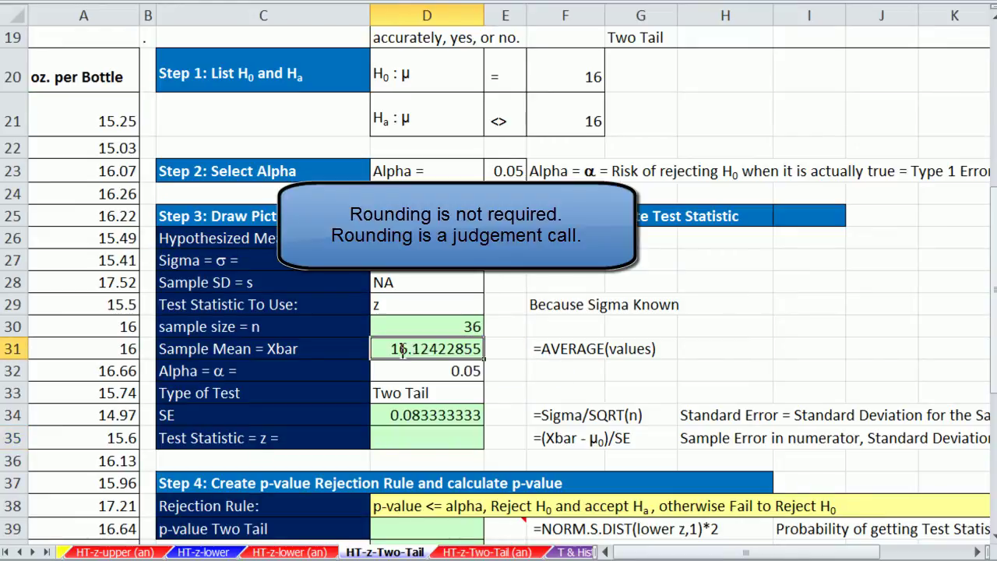
{"action": "key", "text": "F2"}
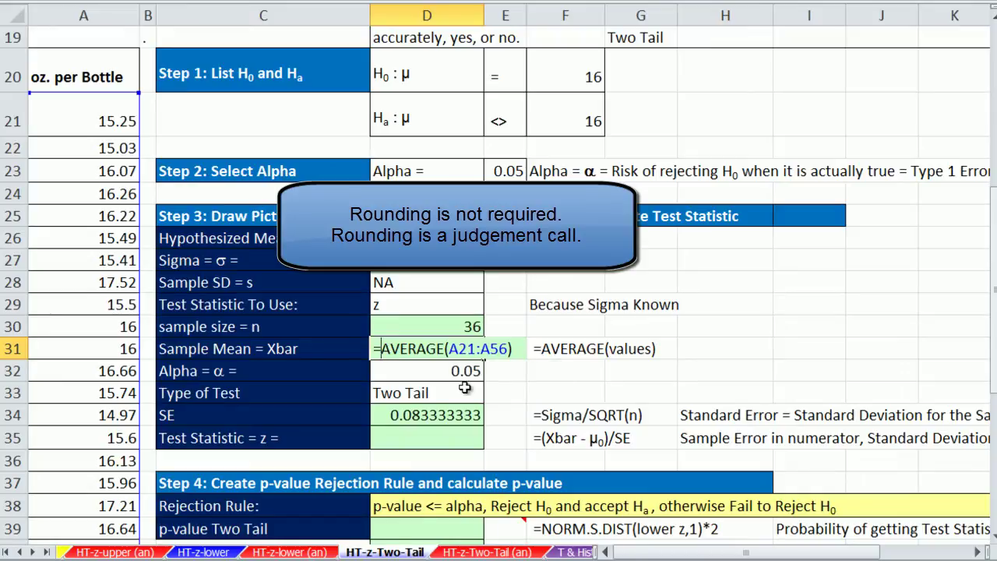
{"action": "type", "text": "round"}
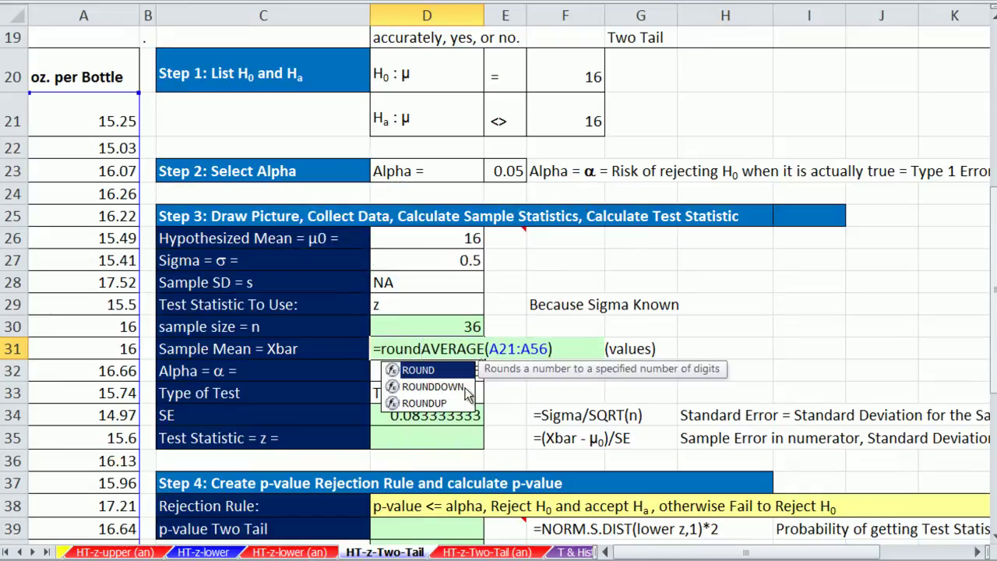
{"action": "key", "text": "Tab"}
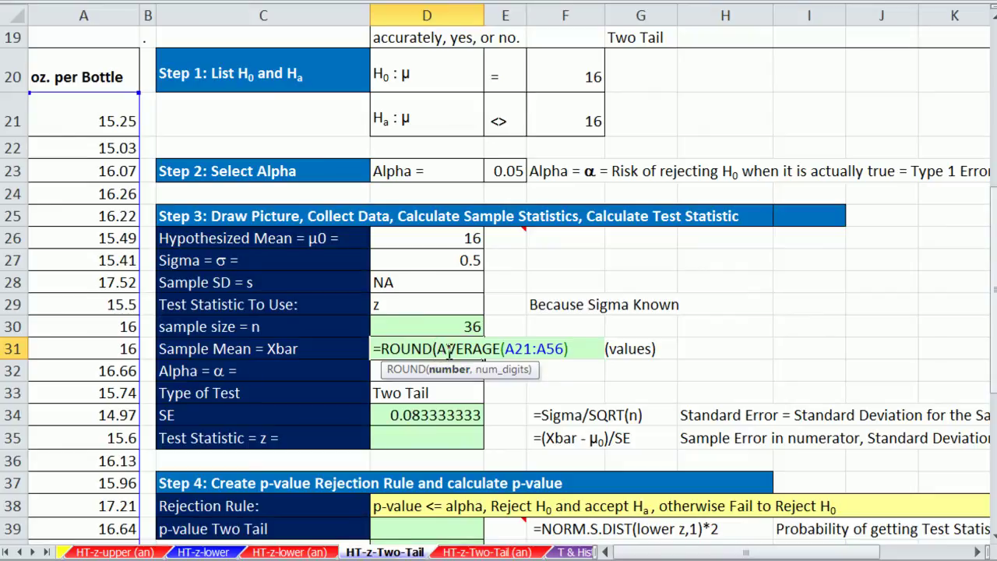
{"action": "left_click_drag", "start_coordinate": [441, 350], "coordinate": [572, 355]}
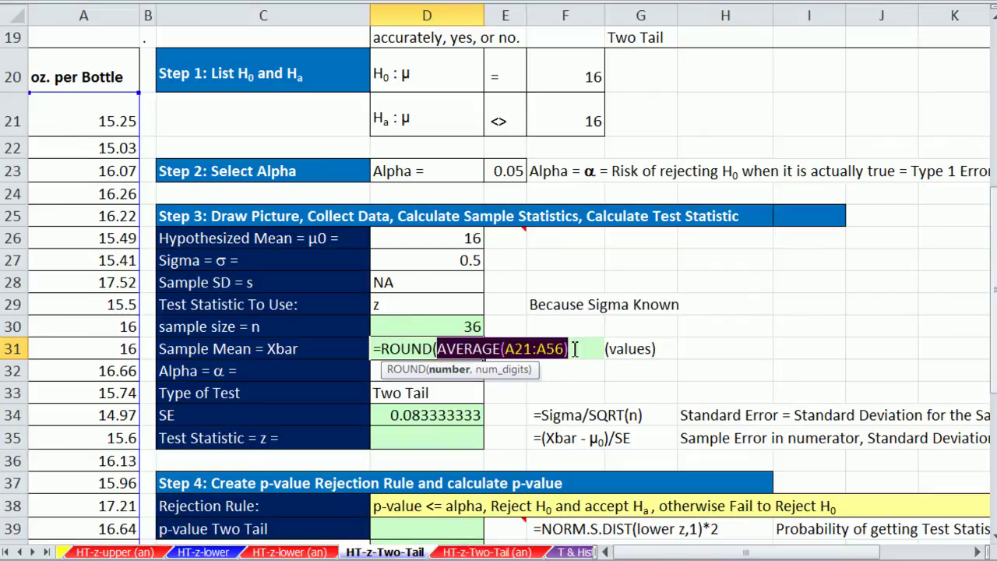
{"action": "left_click", "coordinate": [575, 349]}
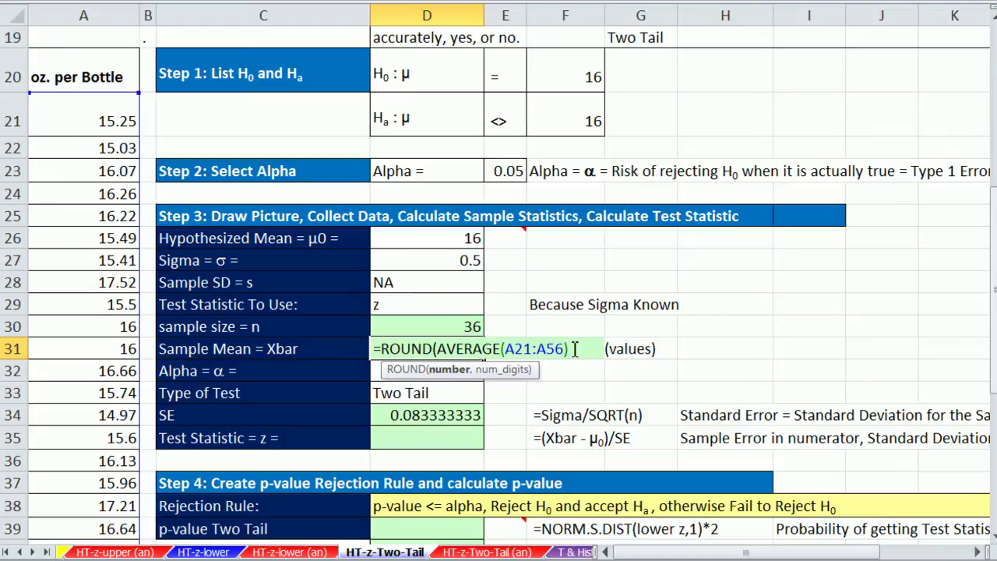
{"action": "type", "text": ","}
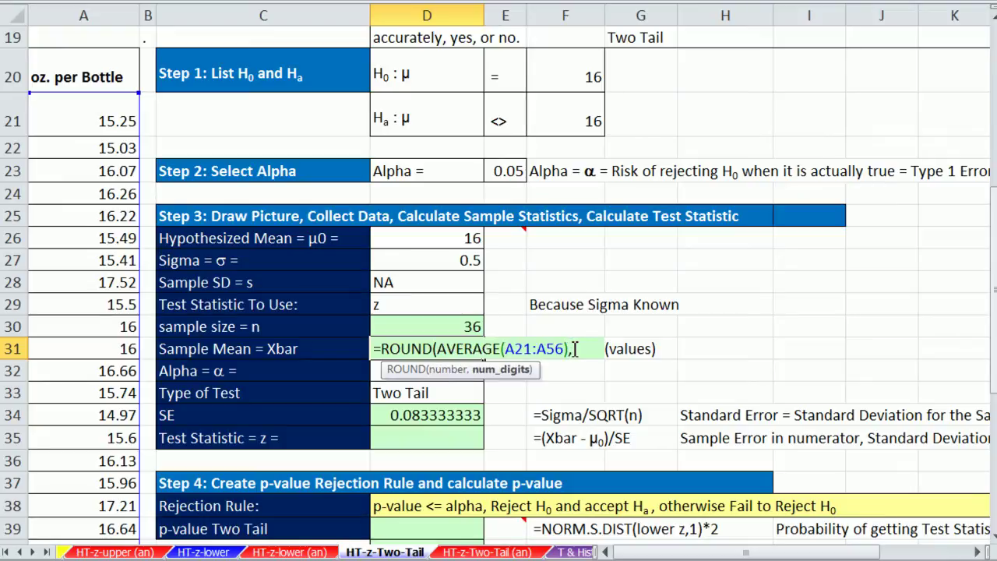
{"action": "type", "text": "2)"}
{"action": "key", "text": "ctrl+Return"}
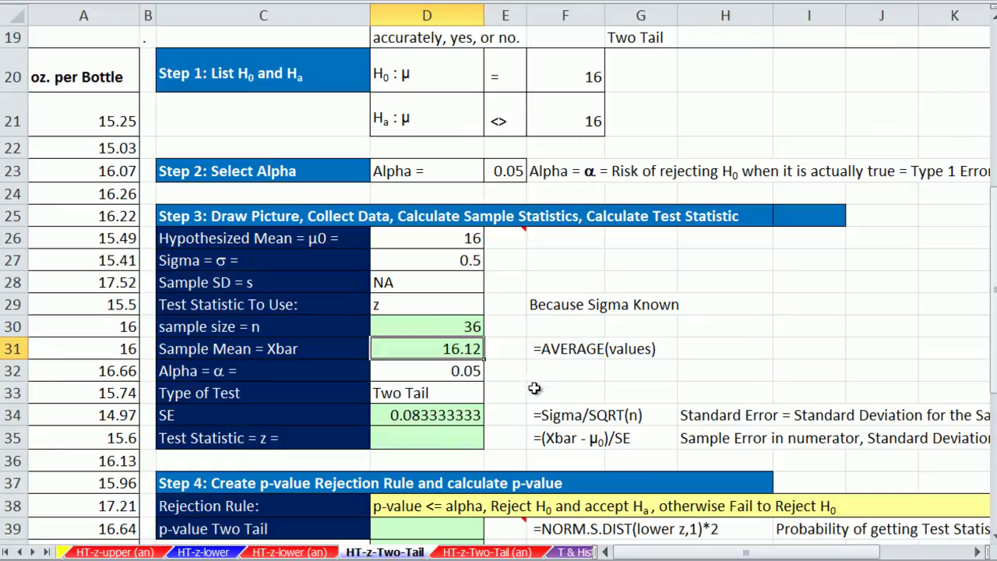
Calculate the z test statistic in D35 as sample mean minus hypothesized mean, divided by the standard error, =(D31-D26)/D34.
{"action": "left_click", "coordinate": [451, 438]}
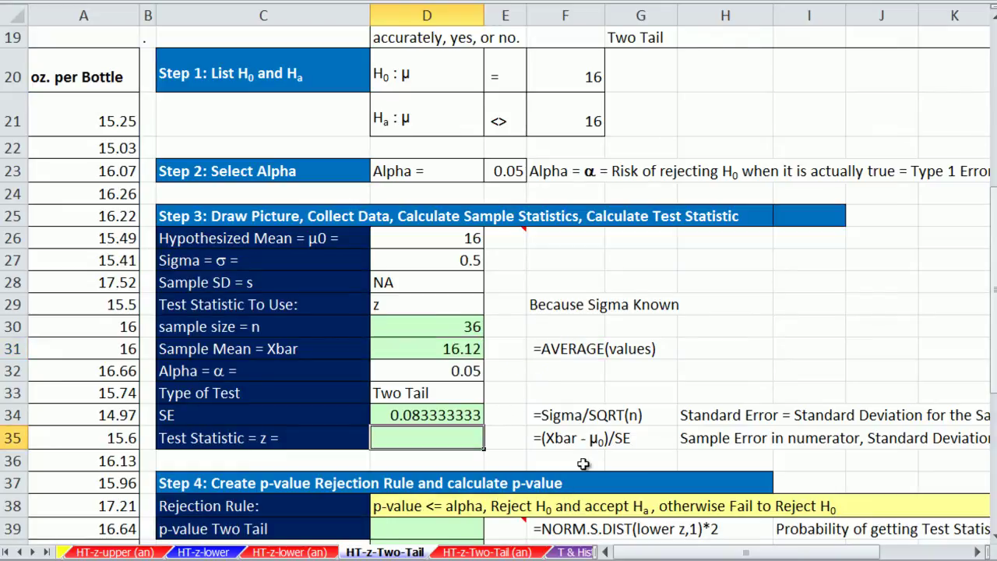
{"action": "type", "text": "="}
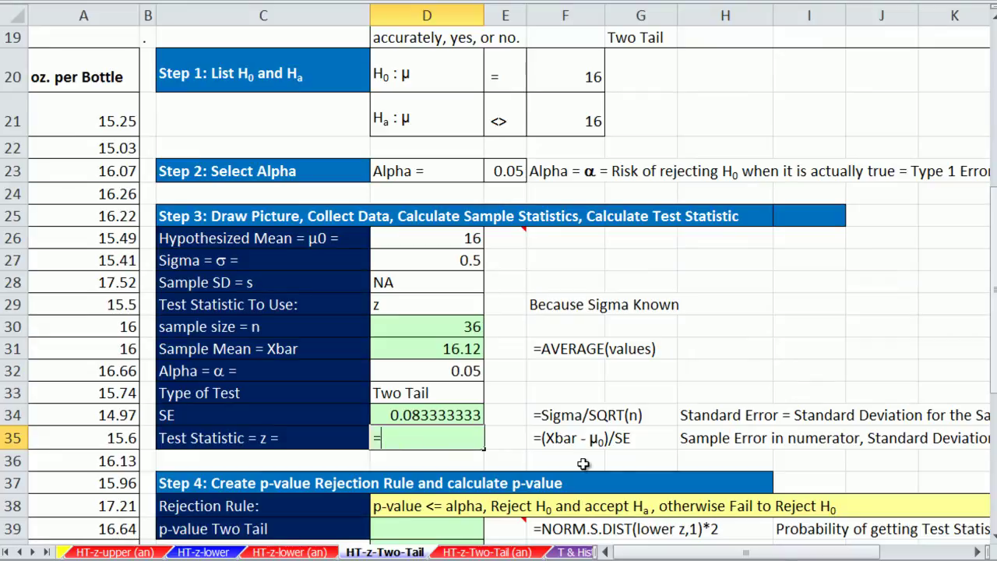
{"action": "type", "text": "("}
{"action": "left_click", "coordinate": [470, 345]}
{"action": "type", "text": "-"}
{"action": "left_click", "coordinate": [454, 243]}
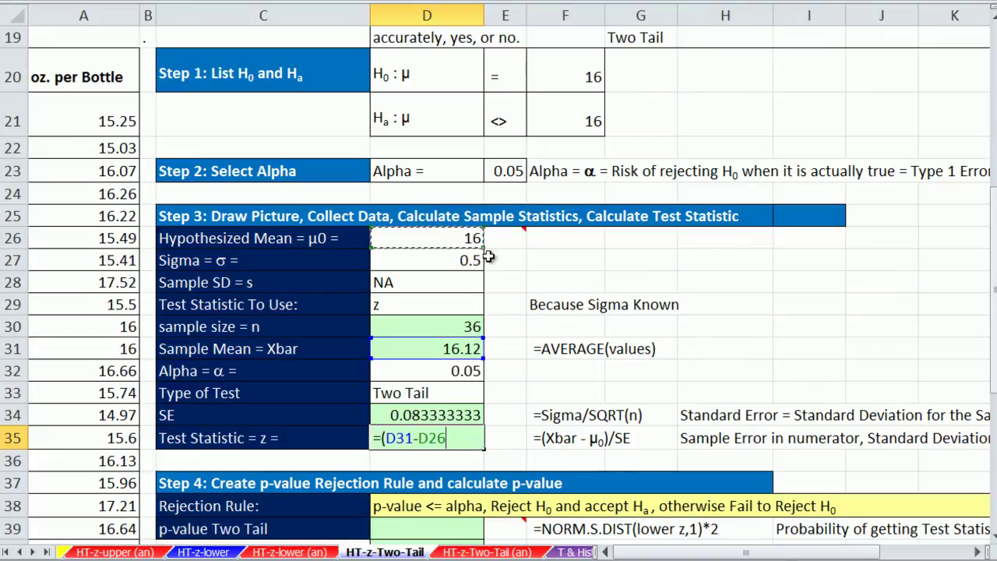
{"action": "type", "text": ")"}
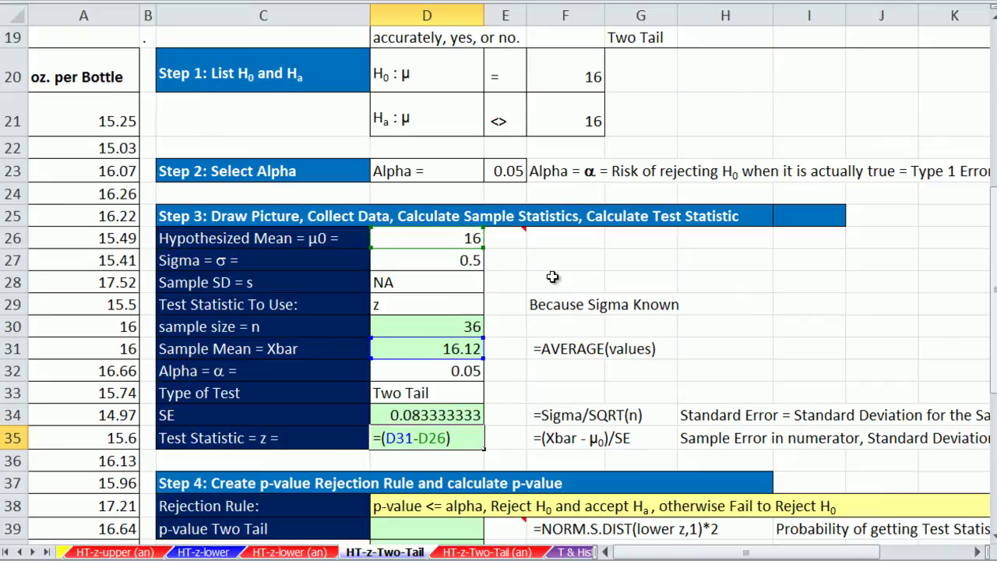
{"action": "type", "text": "/"}
{"action": "left_click", "coordinate": [445, 416]}
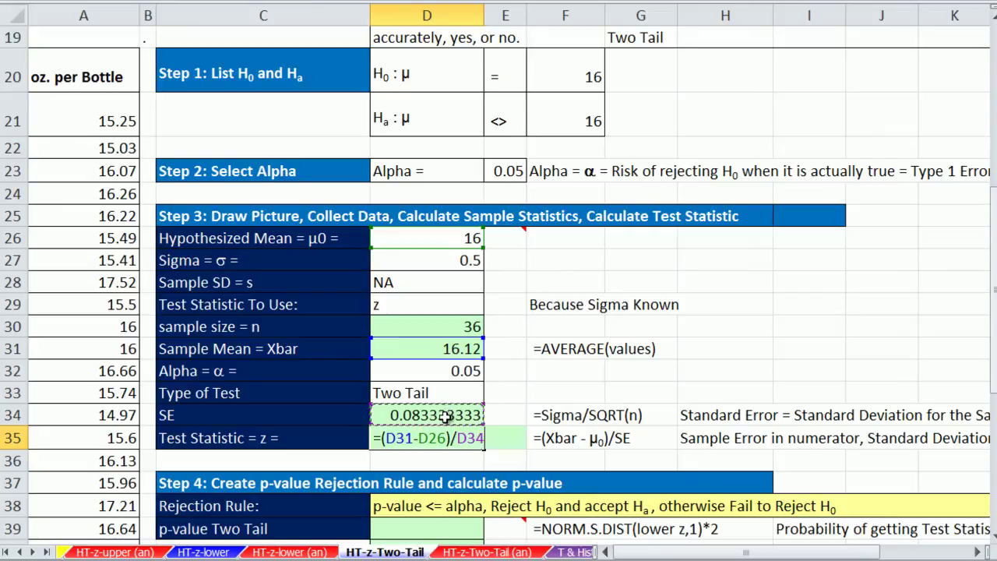
{"action": "key", "text": "ctrl+Return"}
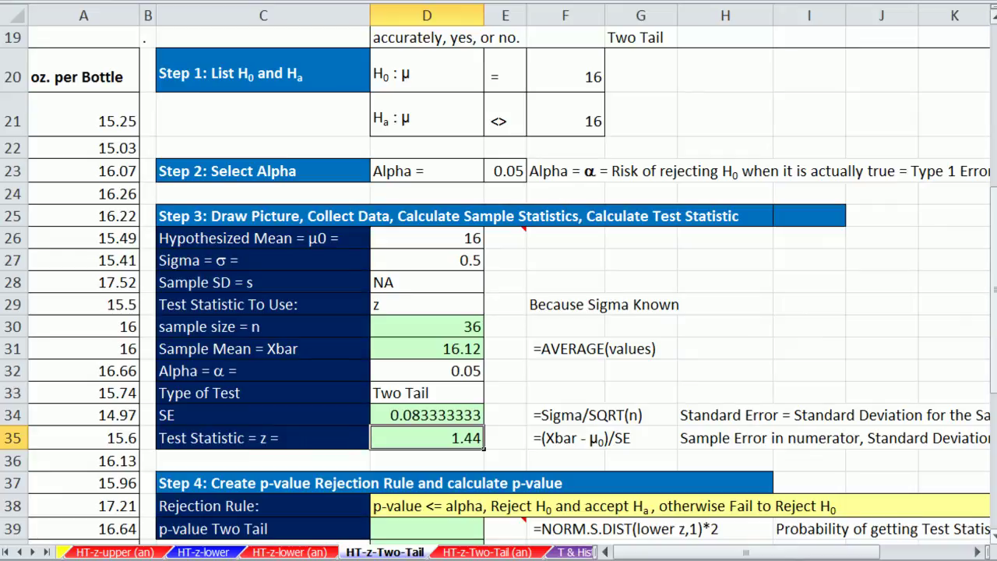
Display the Step 3 distribution sketch comment attached to E26 and view the p-value comment at E39.
{"action": "scroll", "coordinate": [499, 287], "scroll_direction": "down", "scroll_amount": 2}
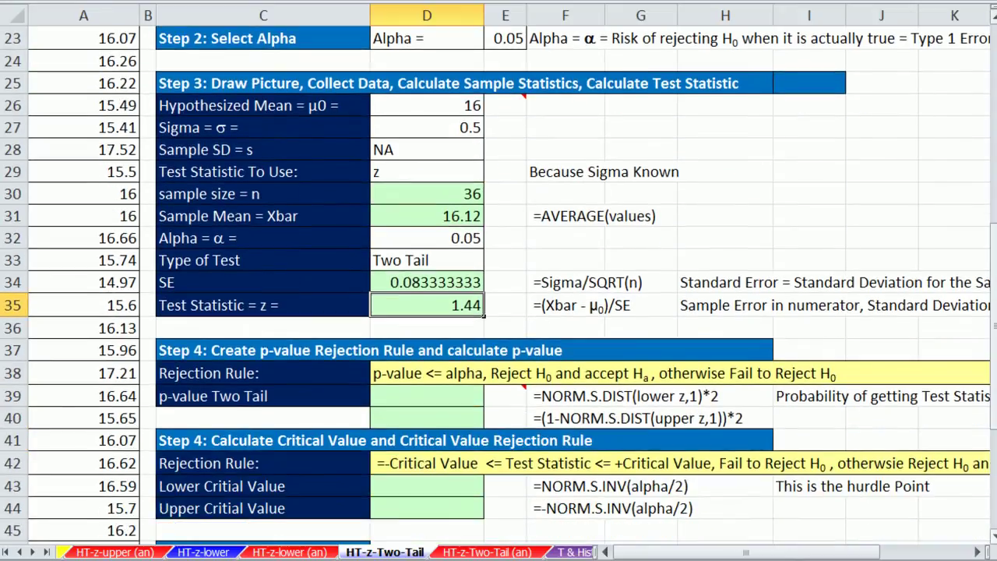
{"action": "right_click", "coordinate": [502, 108]}
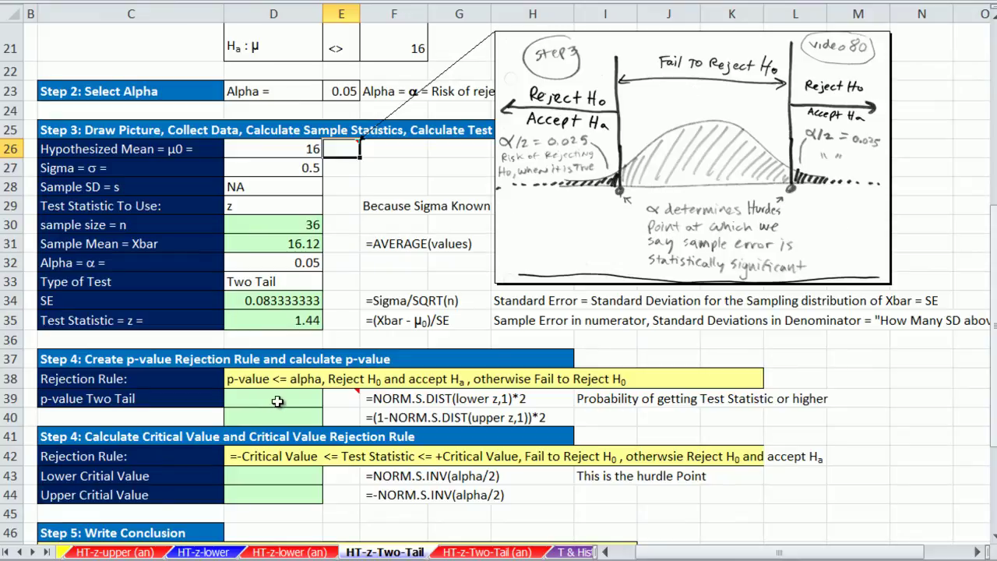
{"action": "left_click", "coordinate": [278, 399]}
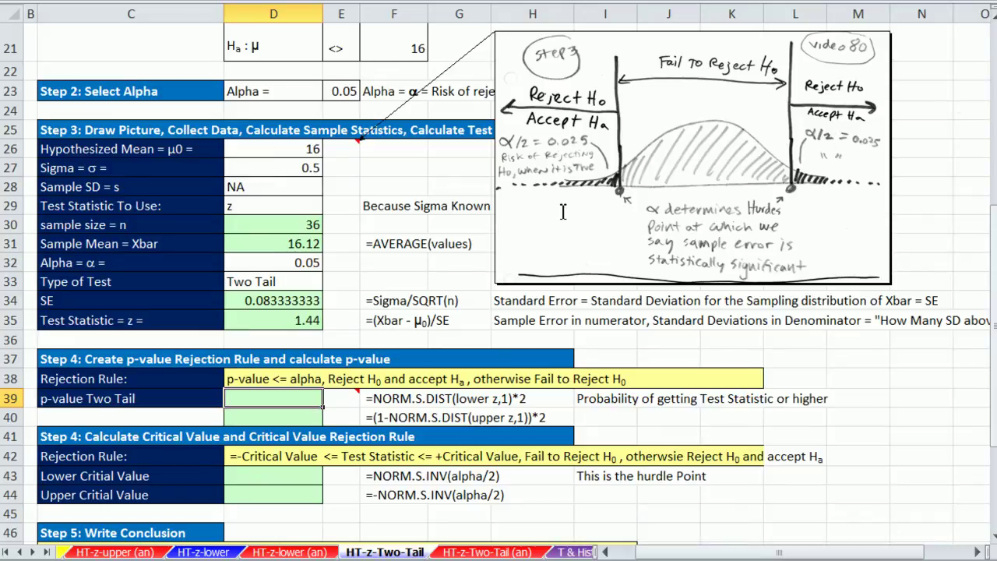
{"action": "mouse_move", "coordinate": [338, 401]}
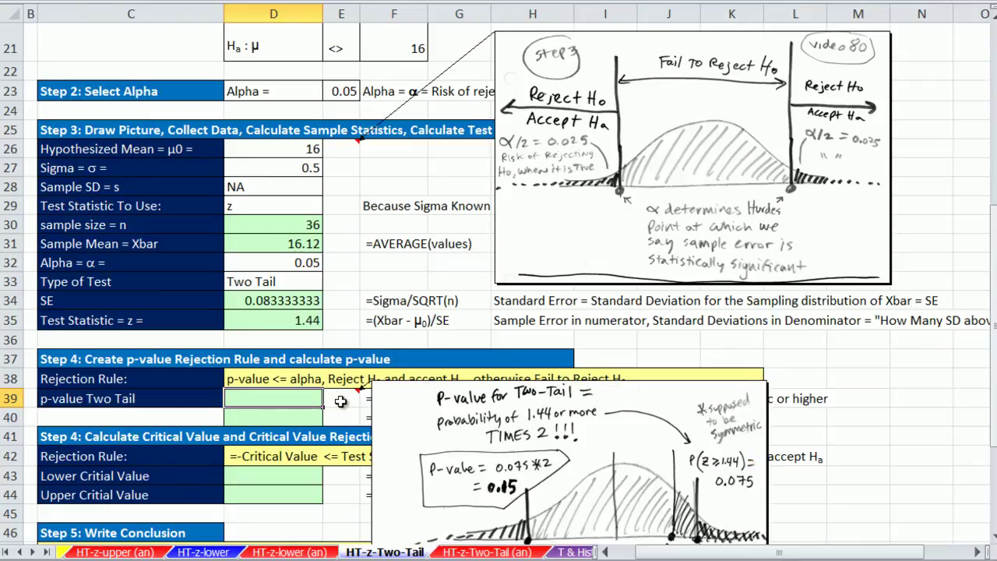
Calculate the upper-tail probability of the test statistic in D40 with =1-NORM.S.DIST(D35,1).
{"action": "left_click", "coordinate": [281, 416]}
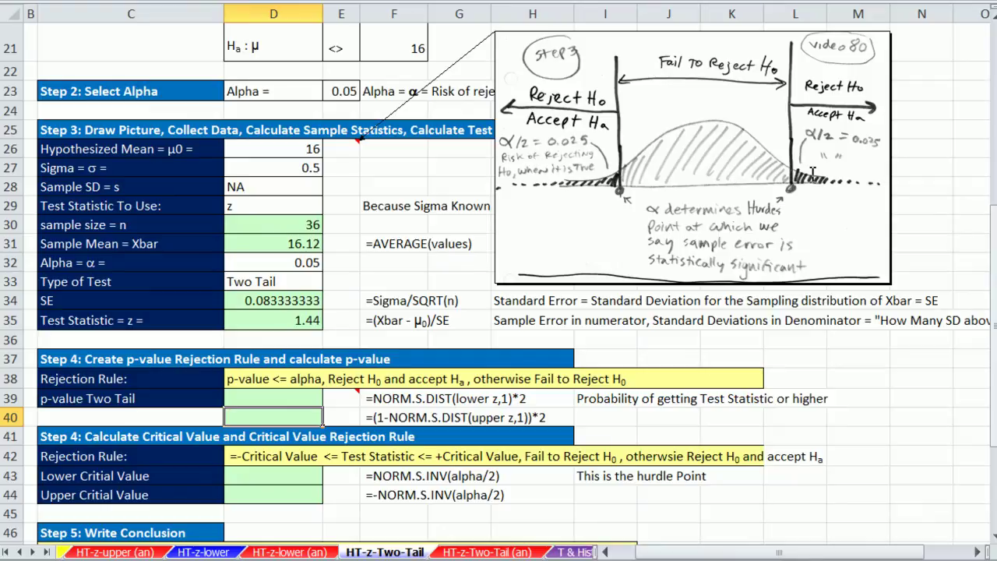
{"action": "type", "text": "=1-norm"}
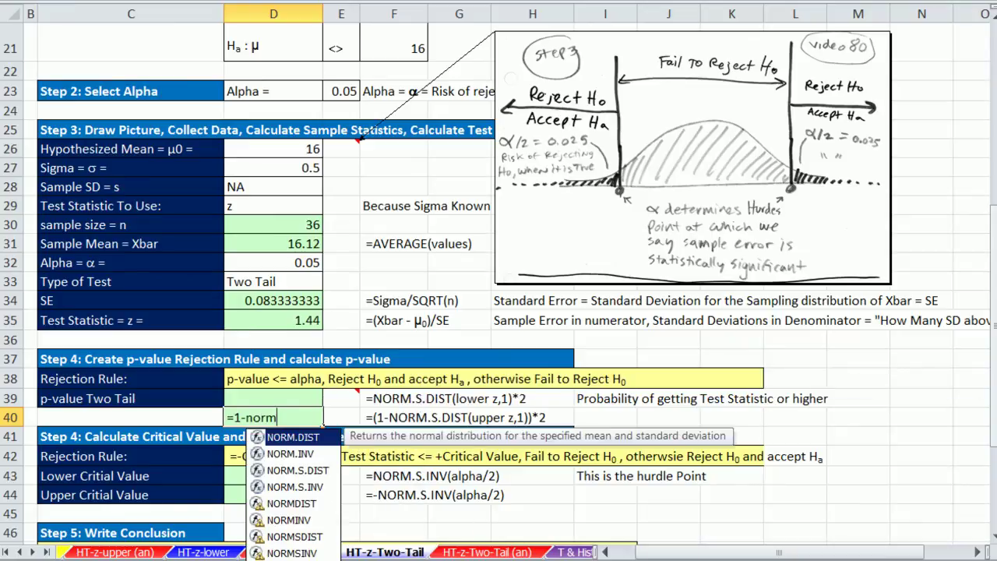
{"action": "type", "text": ".s"}
{"action": "key", "text": "Tab"}
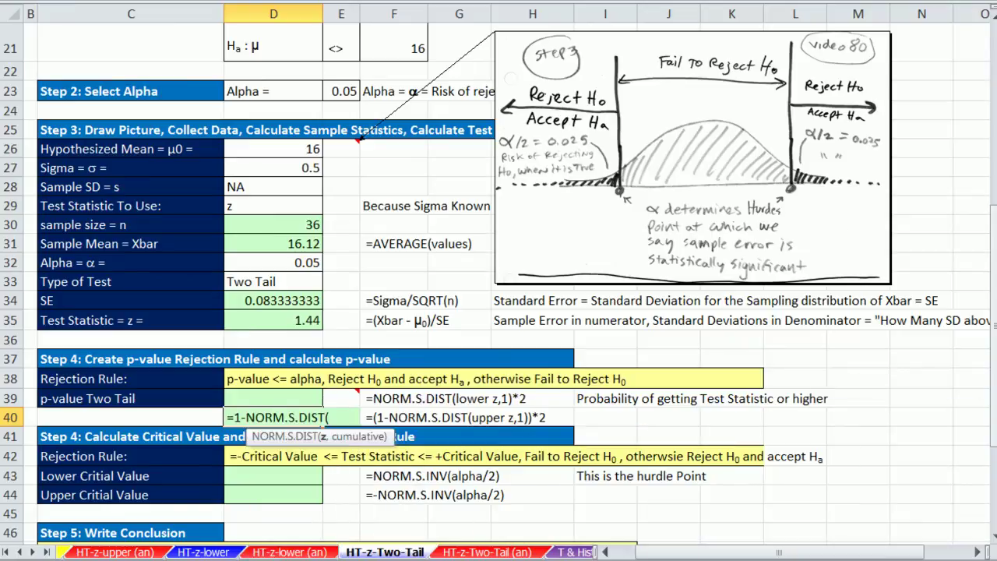
{"action": "left_click", "coordinate": [294, 316]}
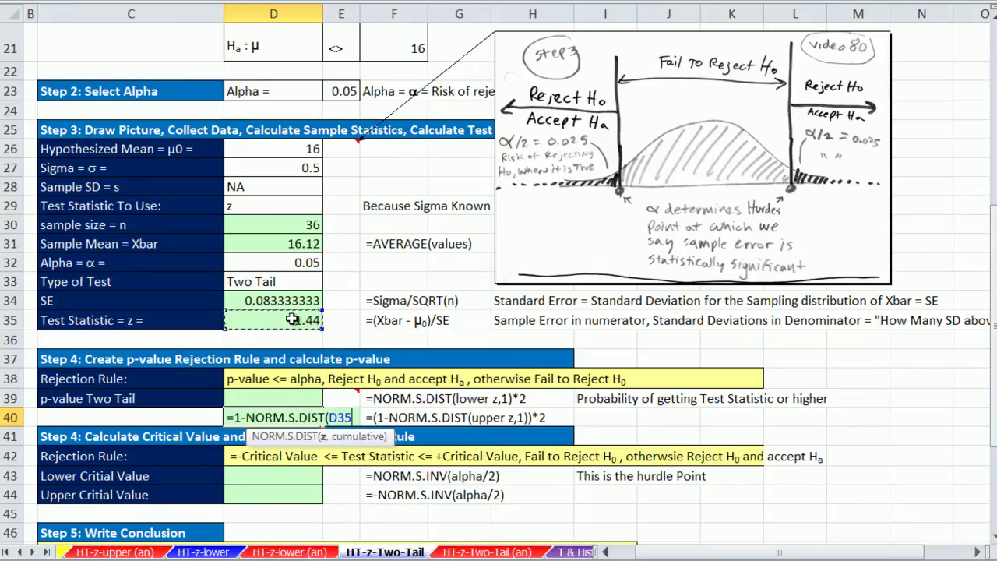
{"action": "type", "text": ",1)"}
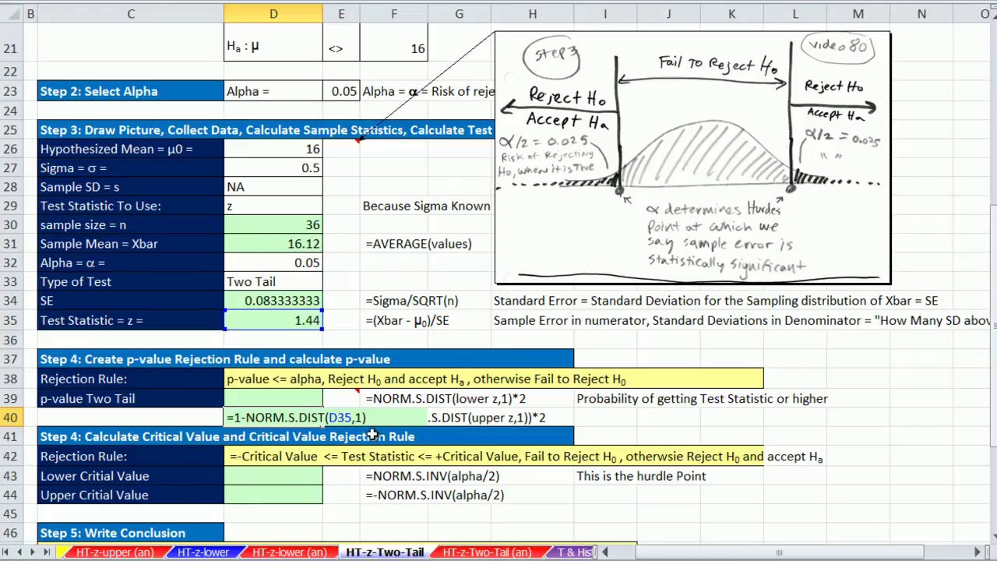
{"action": "key", "text": "ctrl+Return"}
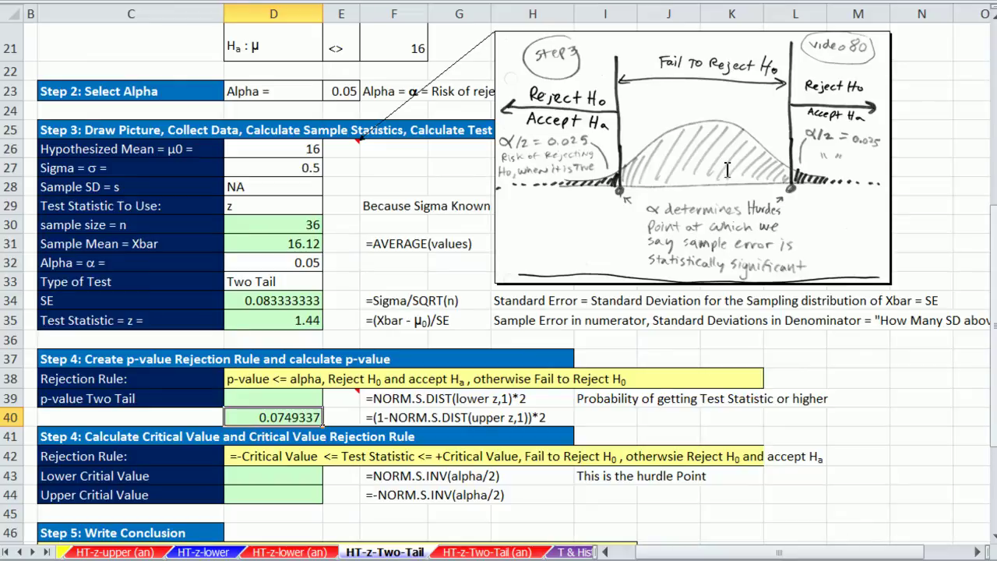
Double the tail probability in D40 to get the two-tail p-value, changing the formula to =(1-NORM.S.DIST(D35,1))*2.
{"action": "double_click", "coordinate": [298, 418]}
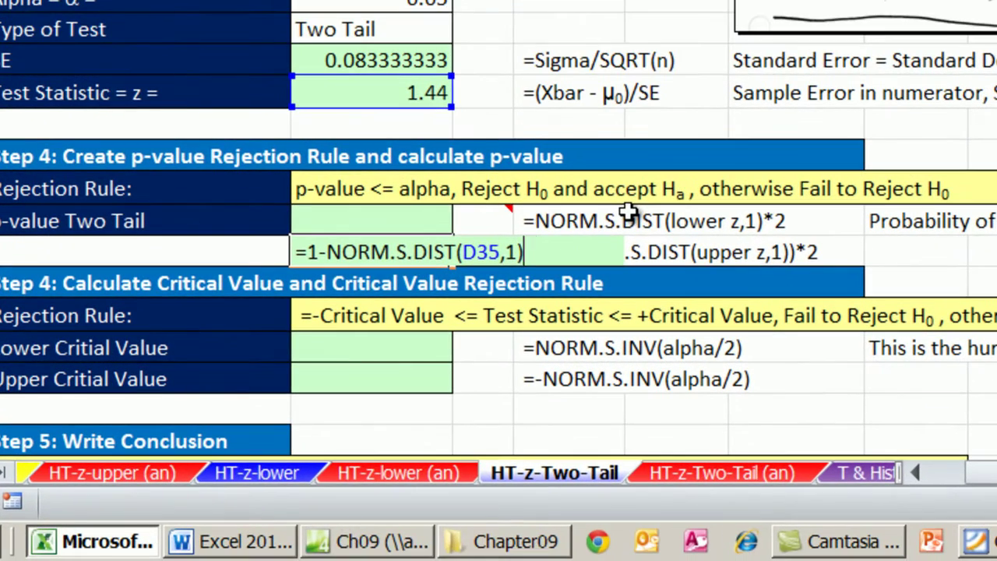
{"action": "type", "text": "*"}
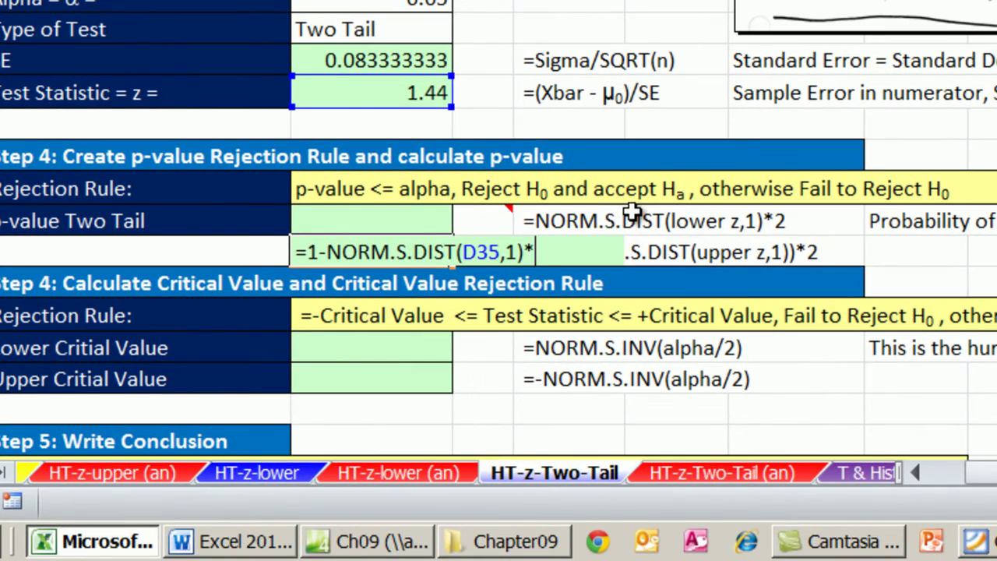
{"action": "type", "text": "2"}
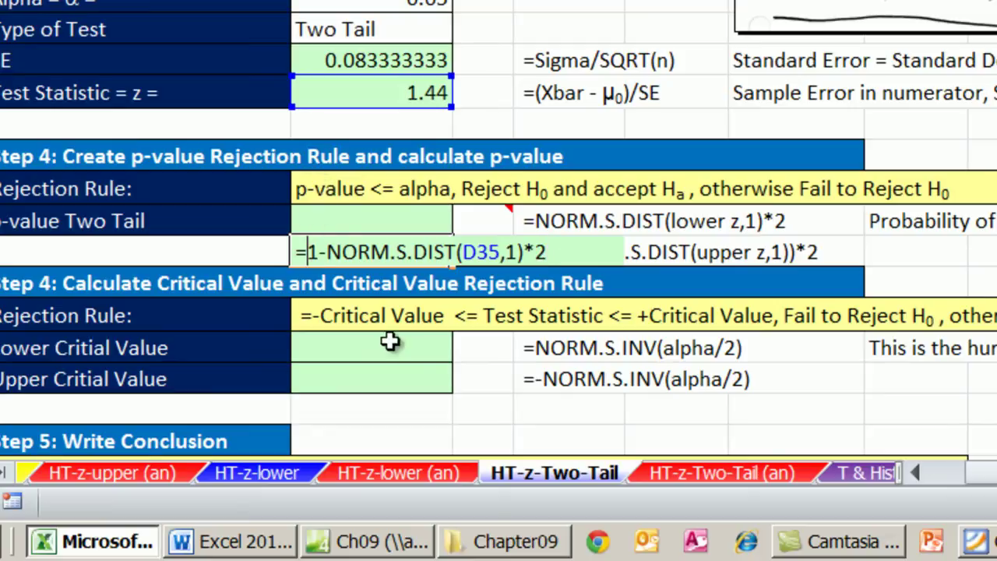
{"action": "type", "text": "("}
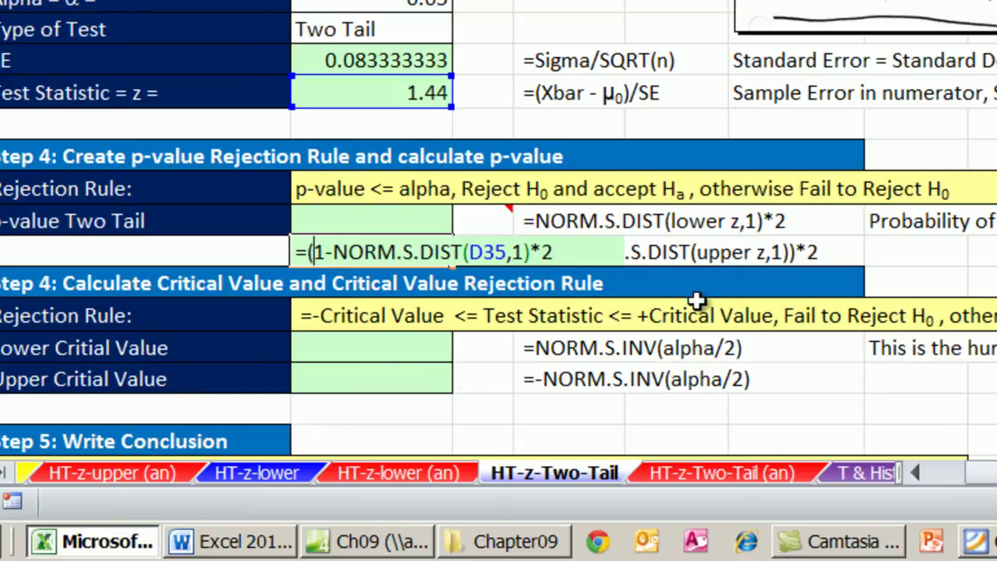
{"action": "left_click", "coordinate": [534, 257]}
{"action": "type", "text": ")"}
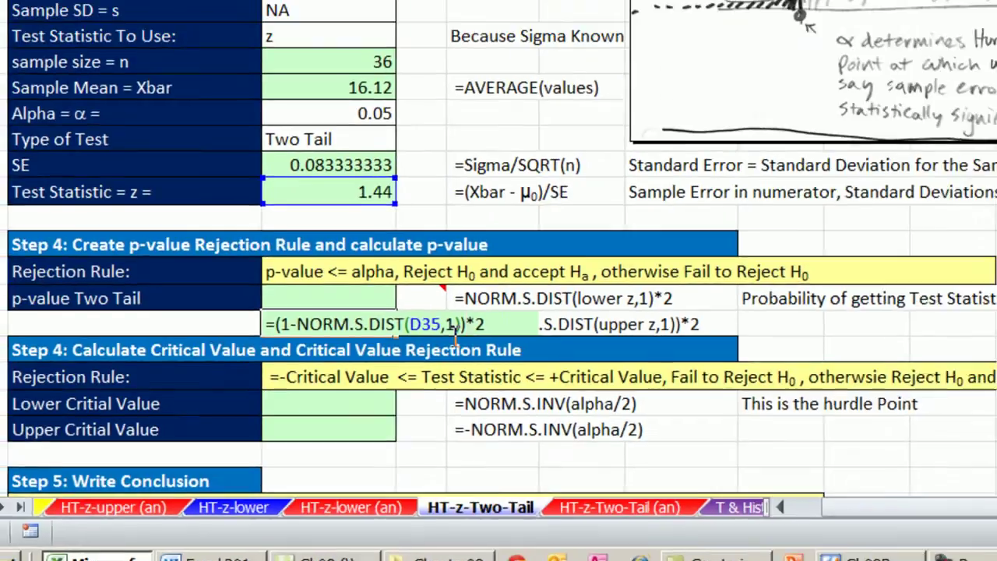
{"action": "key", "text": "ctrl+Return"}
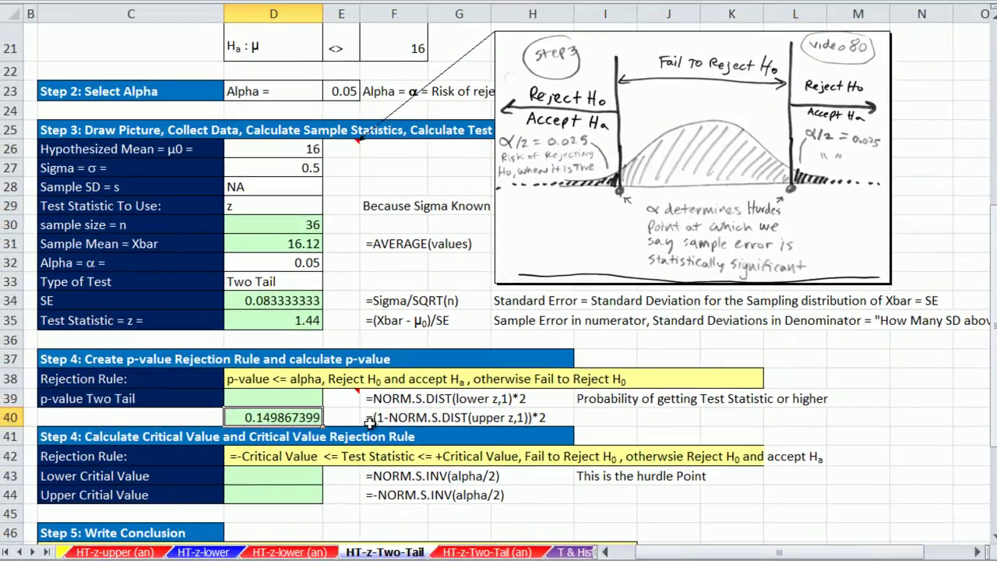
Calculate the lower-tail probability of the negative test statistic in D39 with =NORM.S.DIST(-D35,1).
{"action": "left_click", "coordinate": [308, 398]}
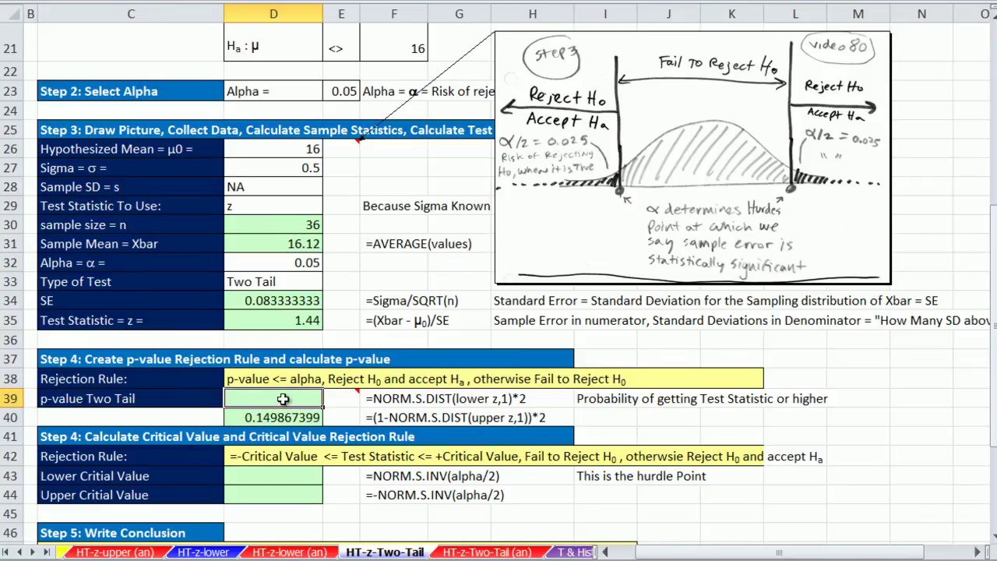
{"action": "type", "text": "="}
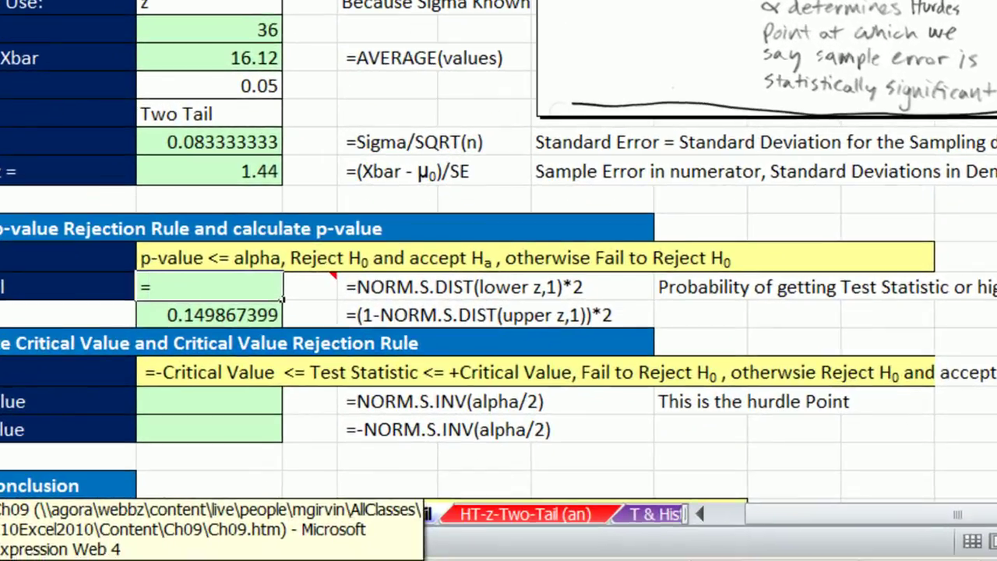
{"action": "type", "text": "nor"}
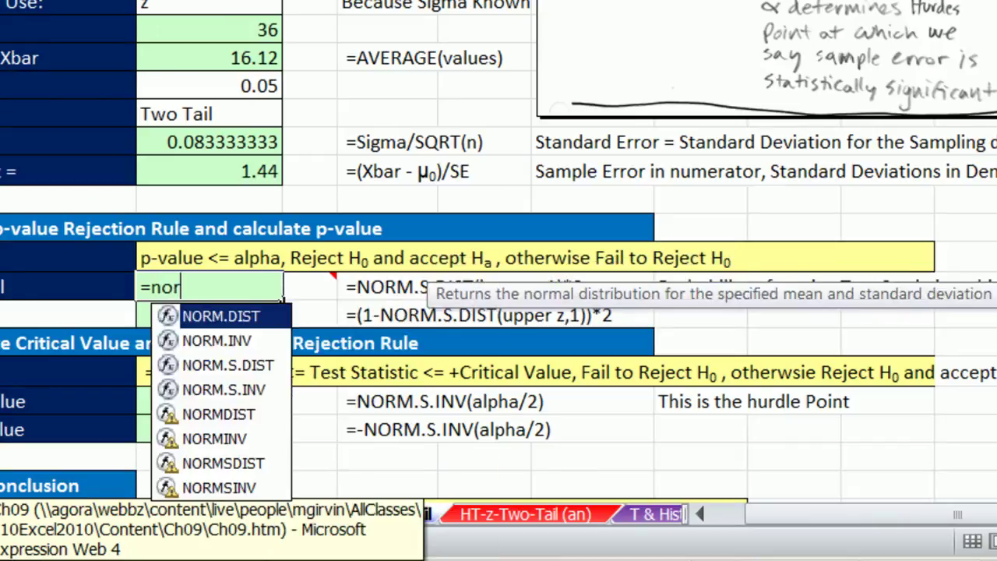
{"action": "type", "text": "m.s"}
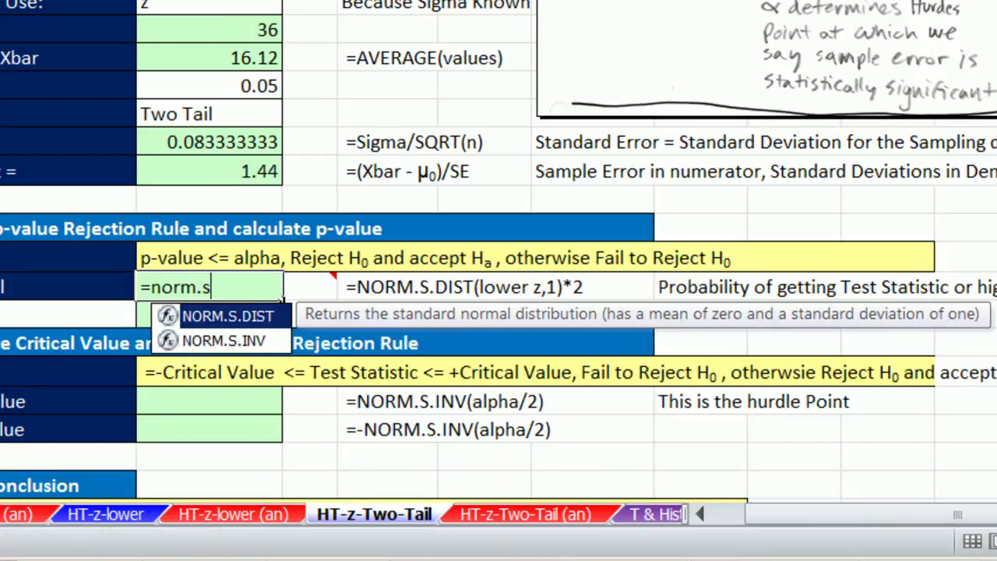
{"action": "key", "text": "Tab"}
{"action": "type", "text": "-"}
{"action": "left_click", "coordinate": [226, 170]}
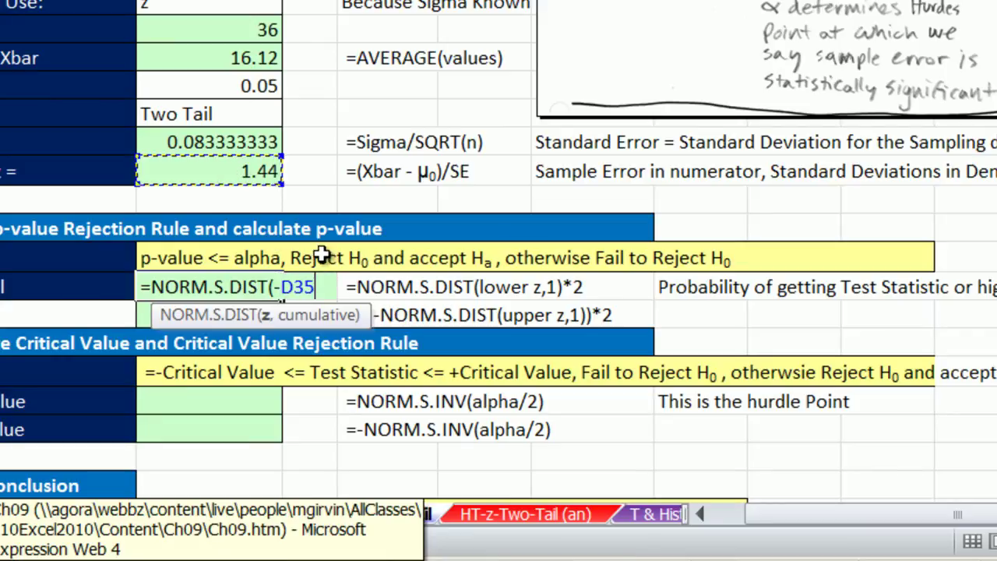
{"action": "type", "text": ",1"}
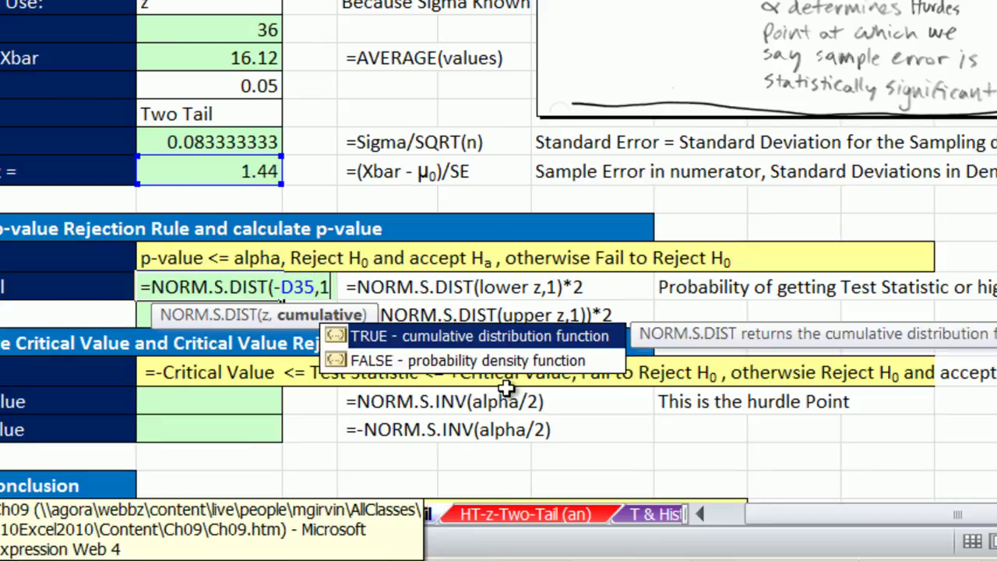
{"action": "type", "text": ")"}
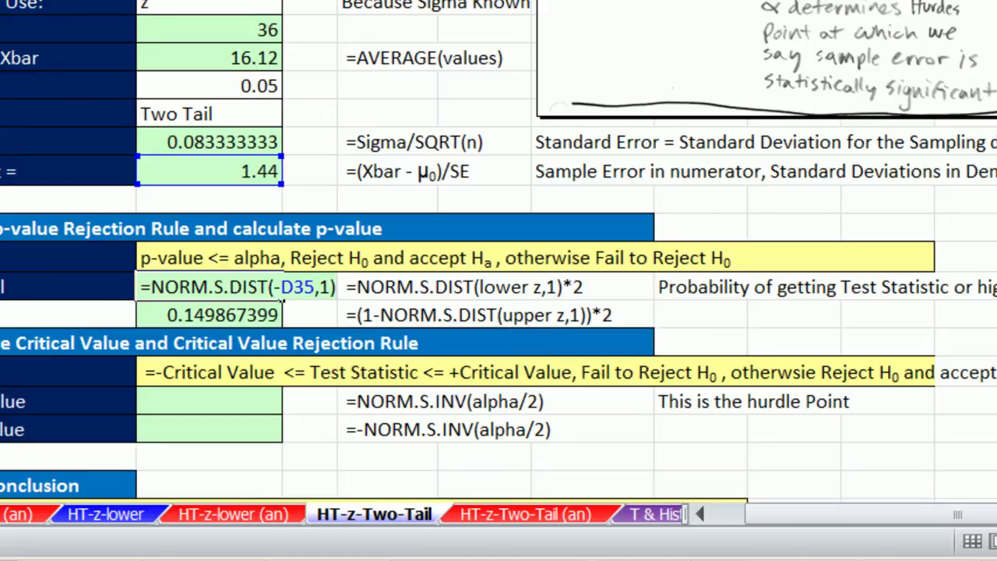
{"action": "key", "text": "ctrl+Return"}
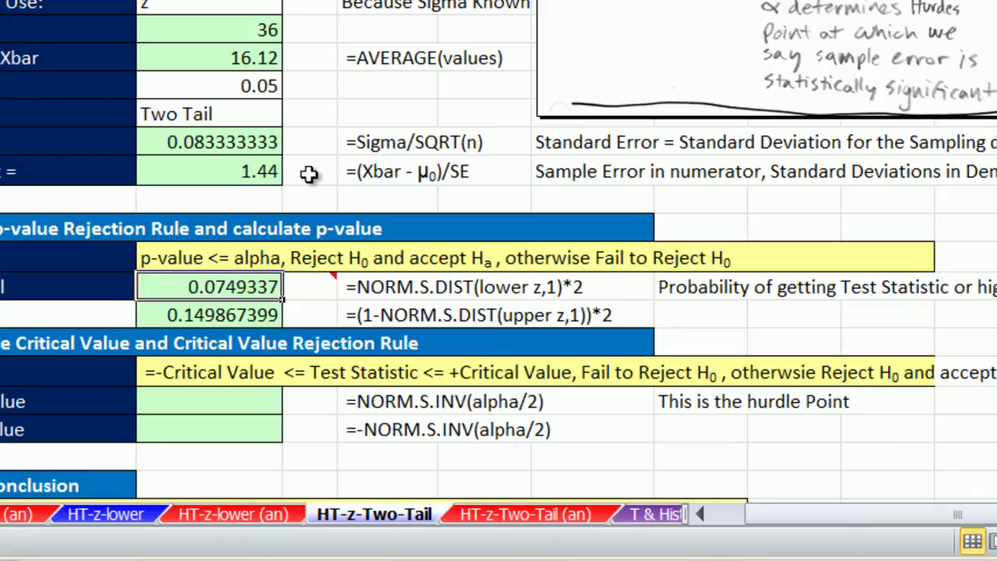
Double the tail probability in D39 to get the two-tail p-value, changing the formula to =NORM.S.DIST(-D35,1)*2.
{"action": "double_click", "coordinate": [226, 287]}
{"action": "left_click", "coordinate": [333, 288]}
{"action": "type", "text": "*2"}
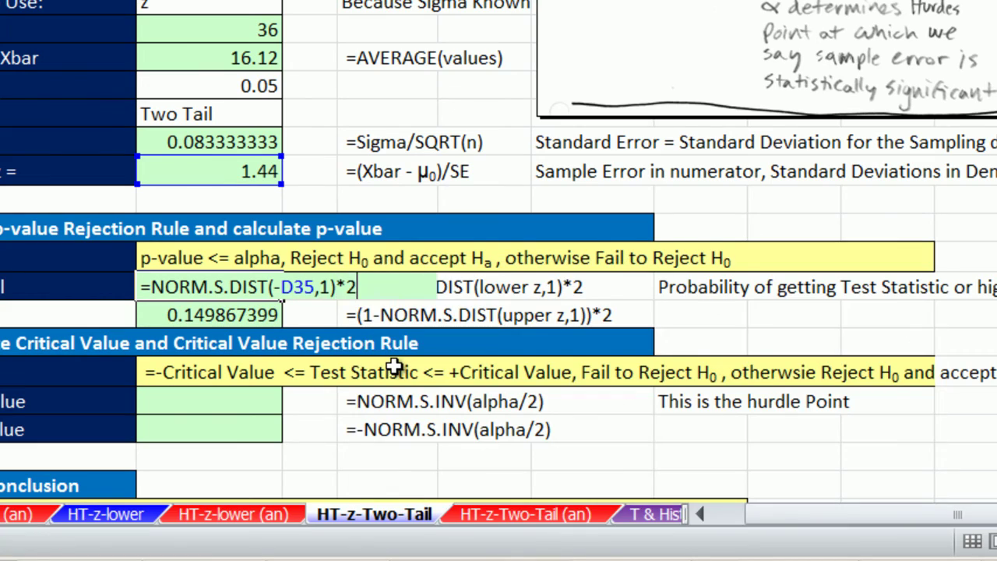
{"action": "key", "text": "ctrl+Return"}
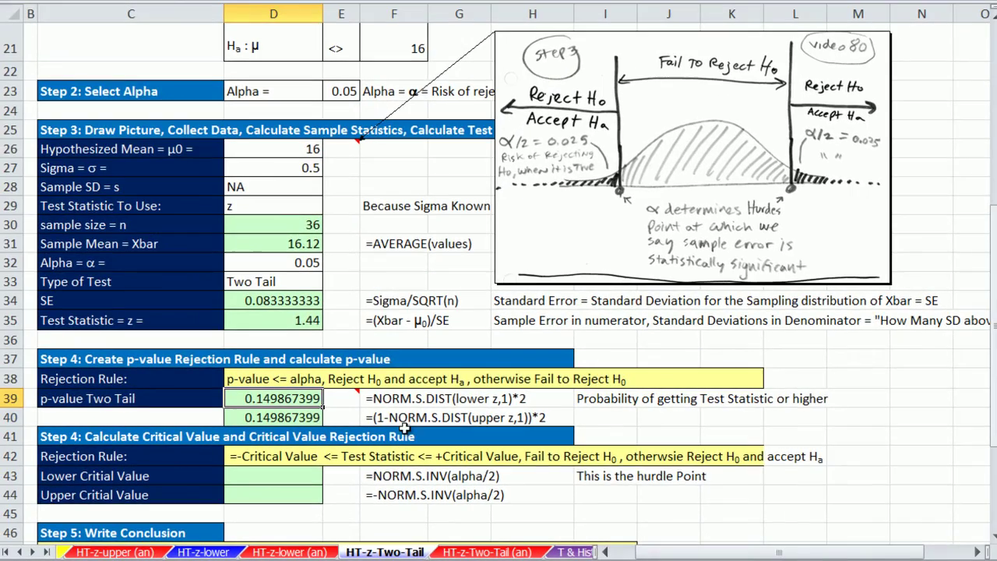
Calculate the lower critical value in D43 from half of alpha with =NORM.S.INV(D32/2).
{"action": "scroll", "coordinate": [455, 382], "scroll_direction": "down", "scroll_amount": 1}
{"action": "key", "text": "Down"}
{"action": "key", "text": "Down"}
{"action": "key", "text": "Down"}
{"action": "key", "text": "Down"}
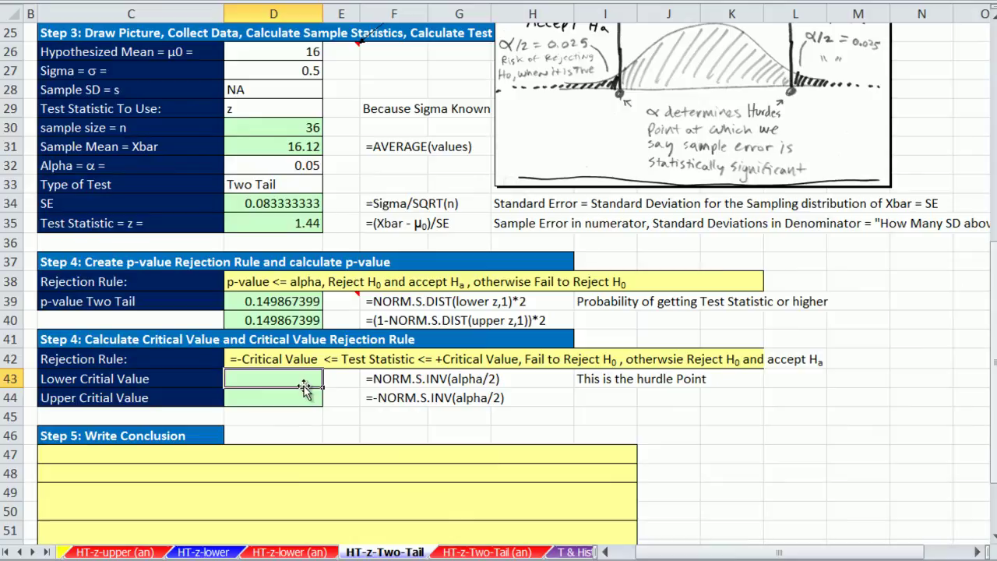
{"action": "type", "text": "=norm."}
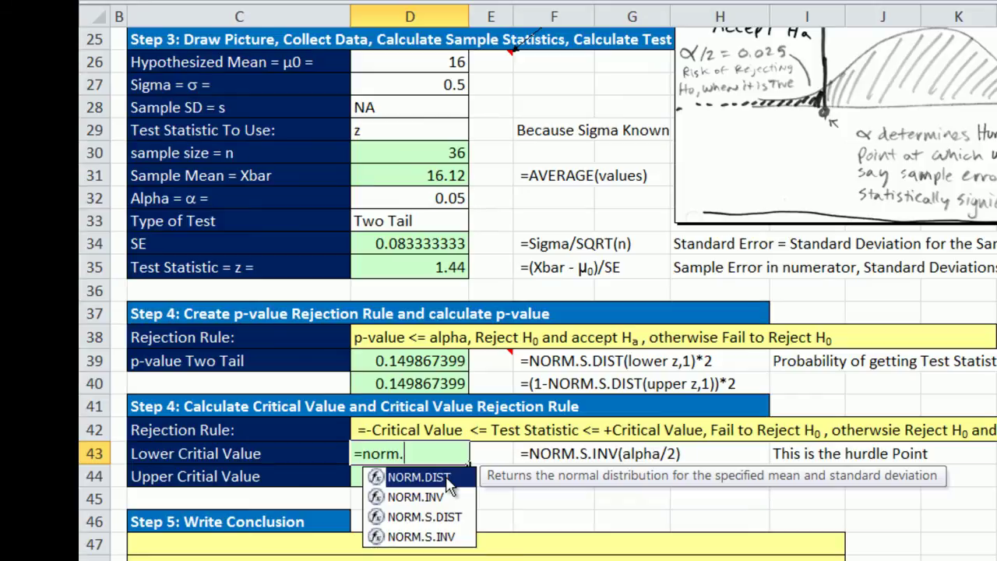
{"action": "type", "text": "s"}
{"action": "double_click", "coordinate": [436, 496]}
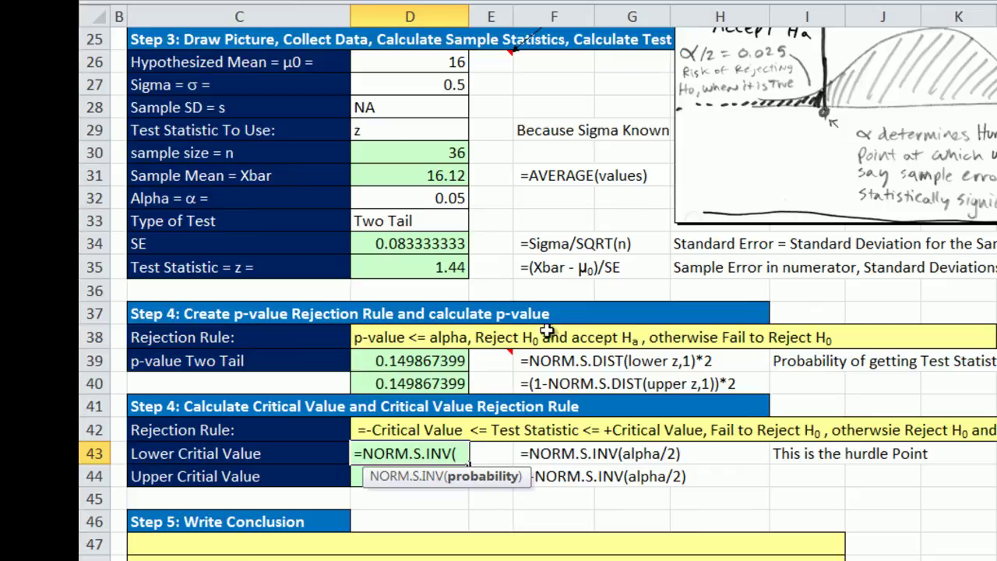
{"action": "left_click", "coordinate": [404, 198]}
{"action": "type", "text": "/2"}
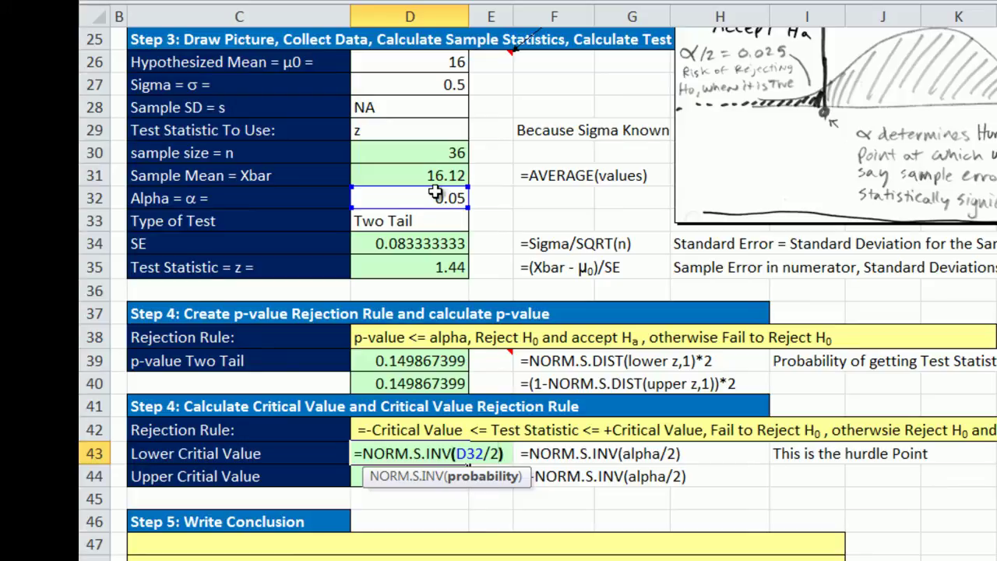
{"action": "type", "text": ")"}
{"action": "key", "text": "ctrl+Return"}
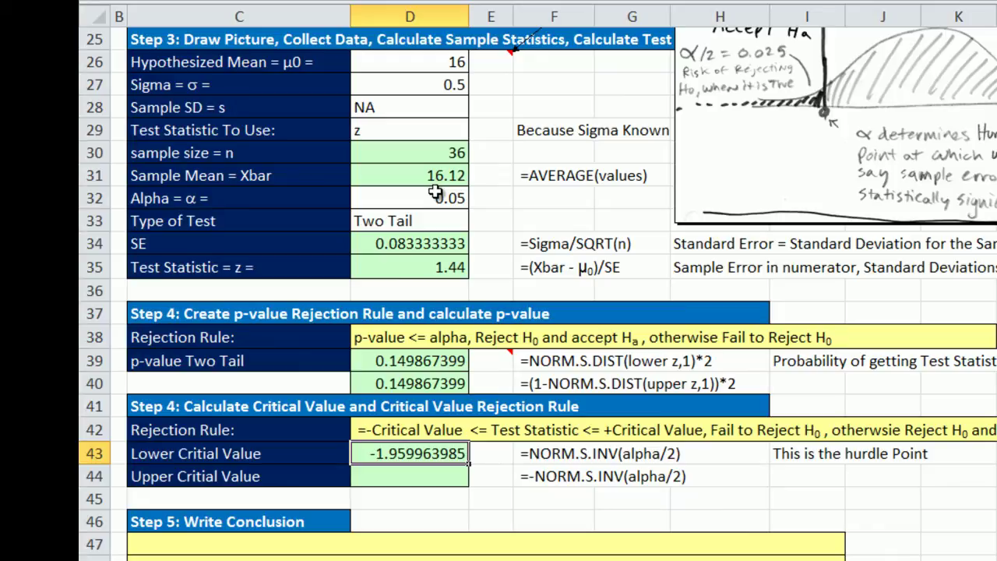
Calculate the upper critical value in D44 as the negative of the lower critical value, =-D43.
{"action": "key", "text": "Down"}
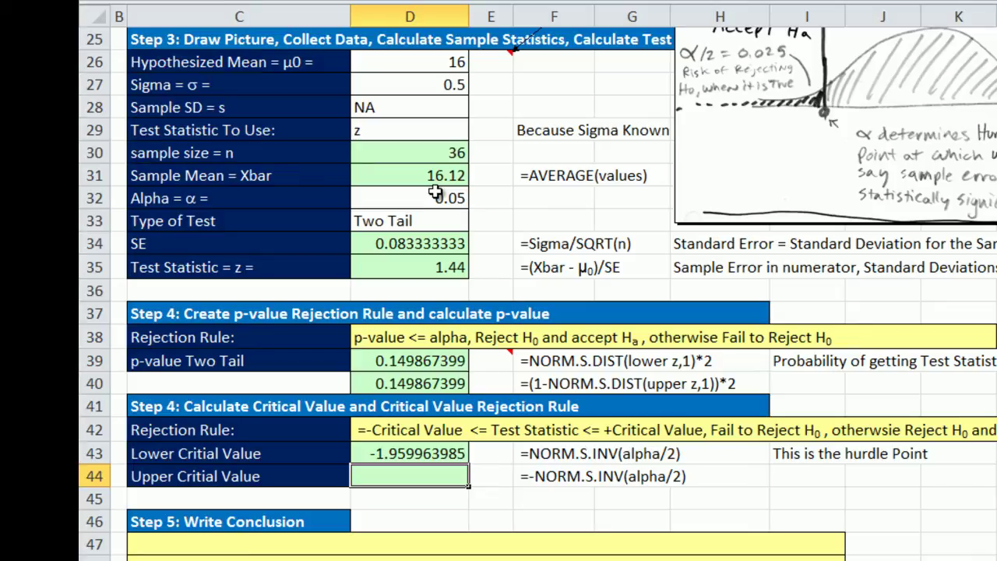
{"action": "type", "text": "=-"}
{"action": "key", "text": "Escape"}
{"action": "type", "text": "-"}
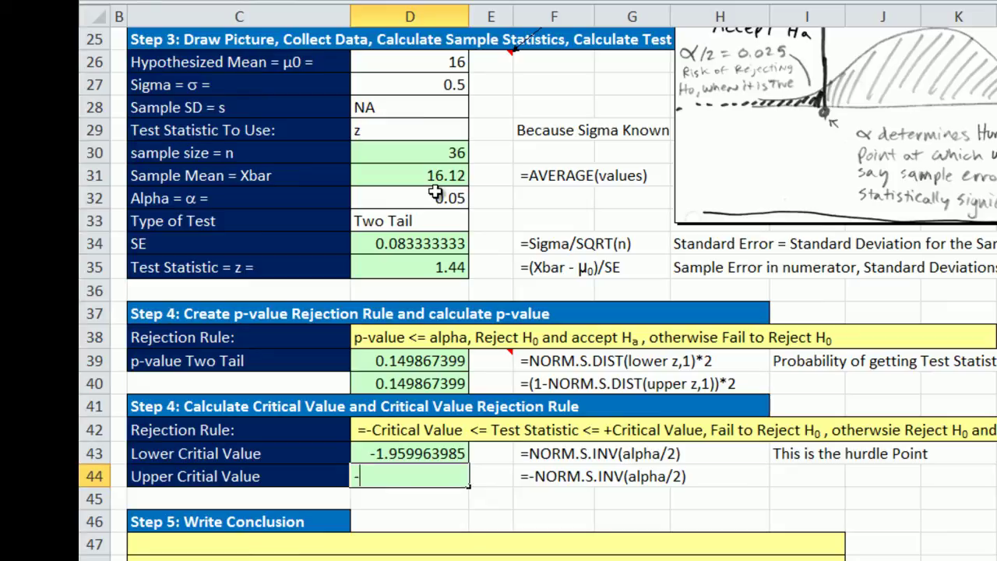
{"action": "left_click", "coordinate": [426, 454]}
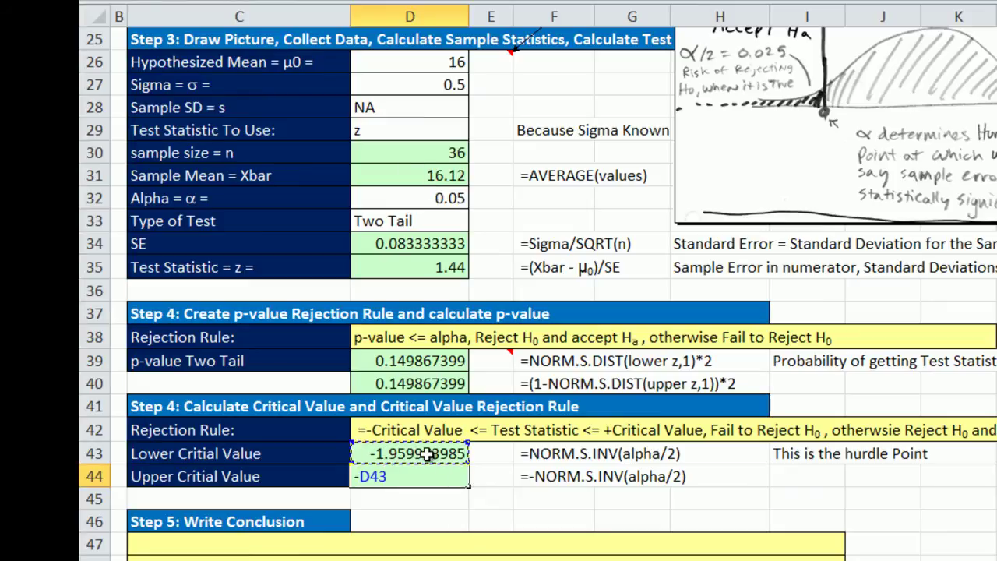
{"action": "key", "text": "ctrl+Return"}
{"action": "key", "text": "F2"}
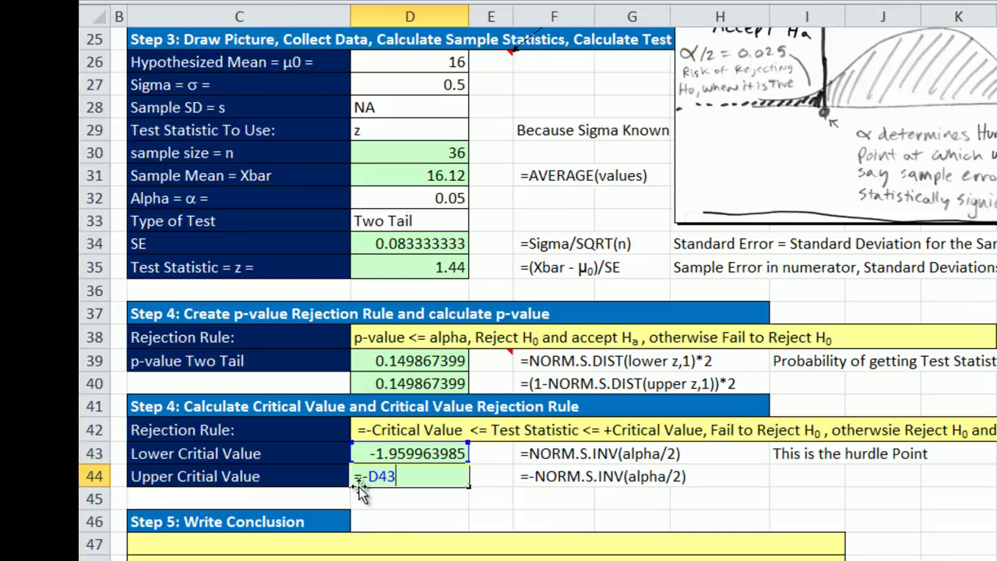
{"action": "key", "text": "ctrl+Return"}
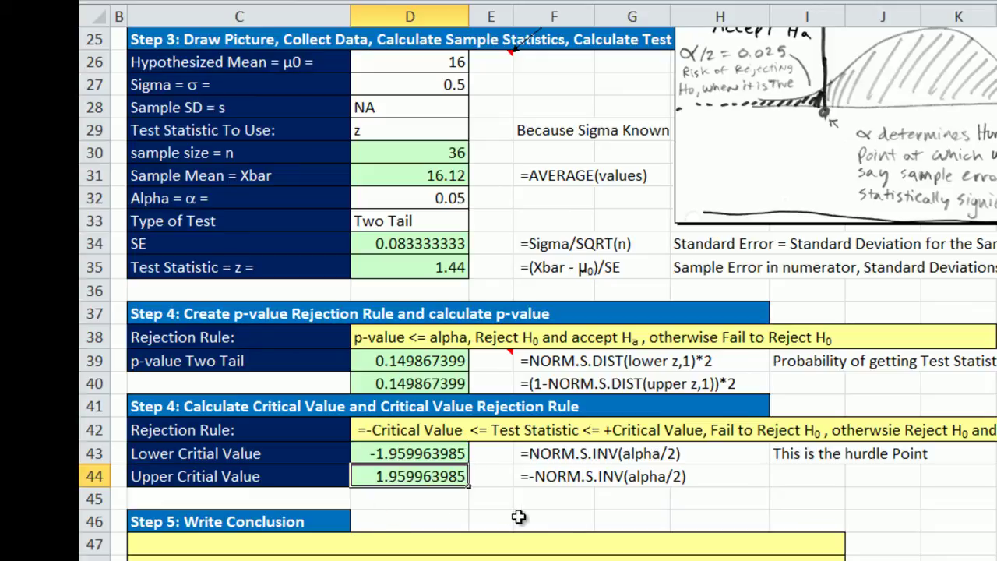
Change both <= signs in the critical value rejection rule in D42 to <.
{"action": "double_click", "coordinate": [530, 430]}
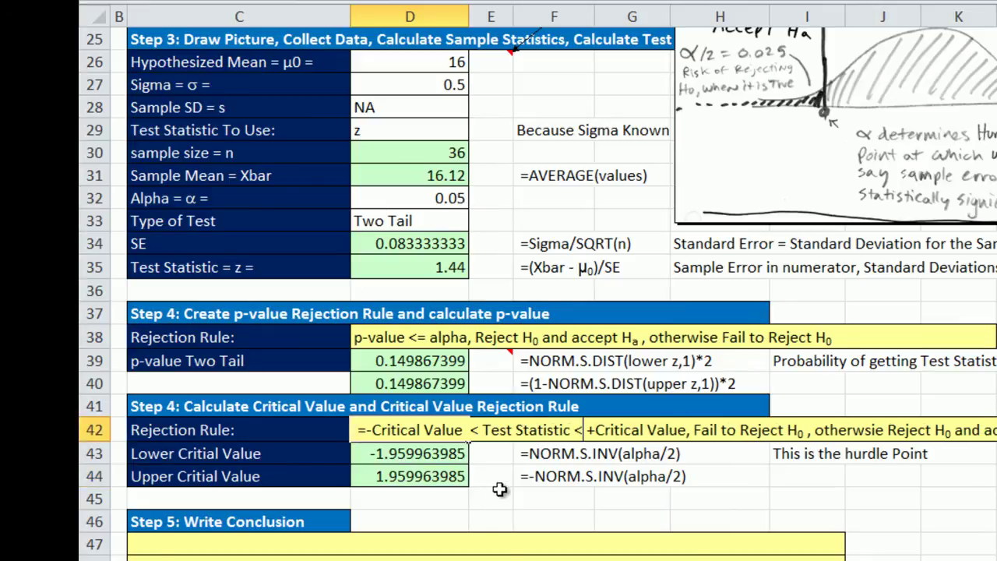
{"action": "left_click", "coordinate": [499, 499]}
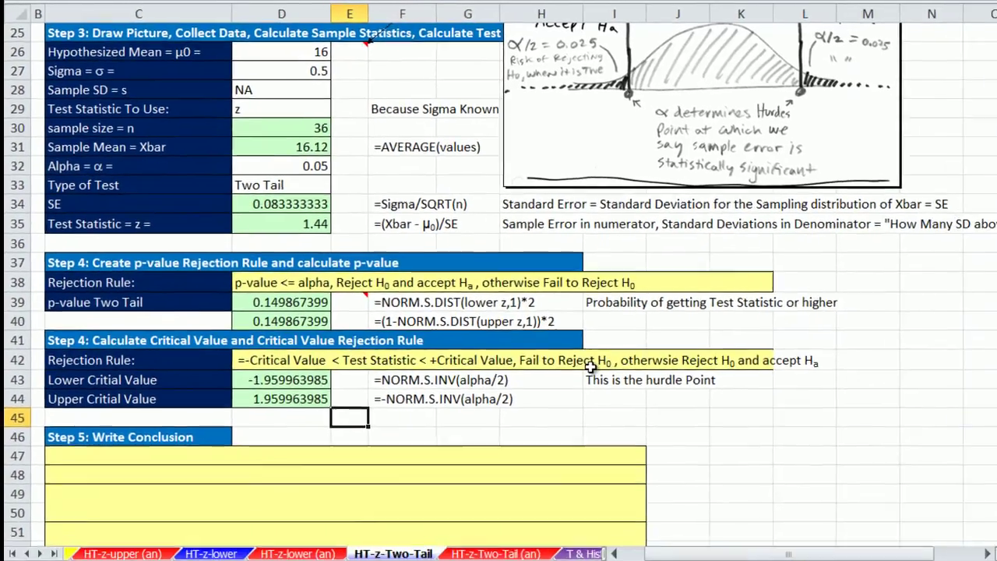
Review the Step 3 distribution sketch and permanently display the p-value sketch comment attached to E39.
{"action": "scroll", "coordinate": [623, 385], "scroll_direction": "up", "scroll_amount": 3}
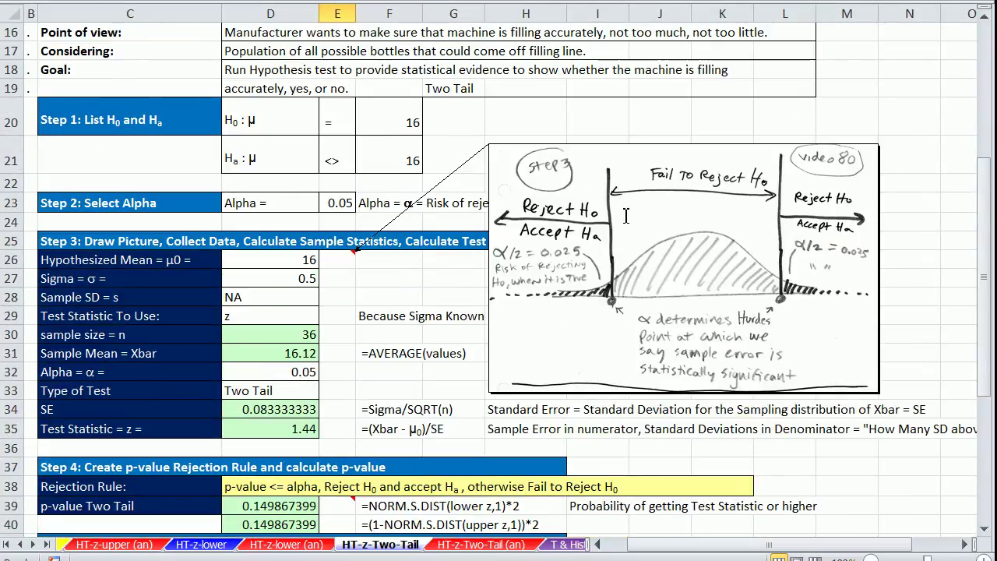
{"action": "scroll", "coordinate": [726, 236], "scroll_direction": "down", "scroll_amount": 2}
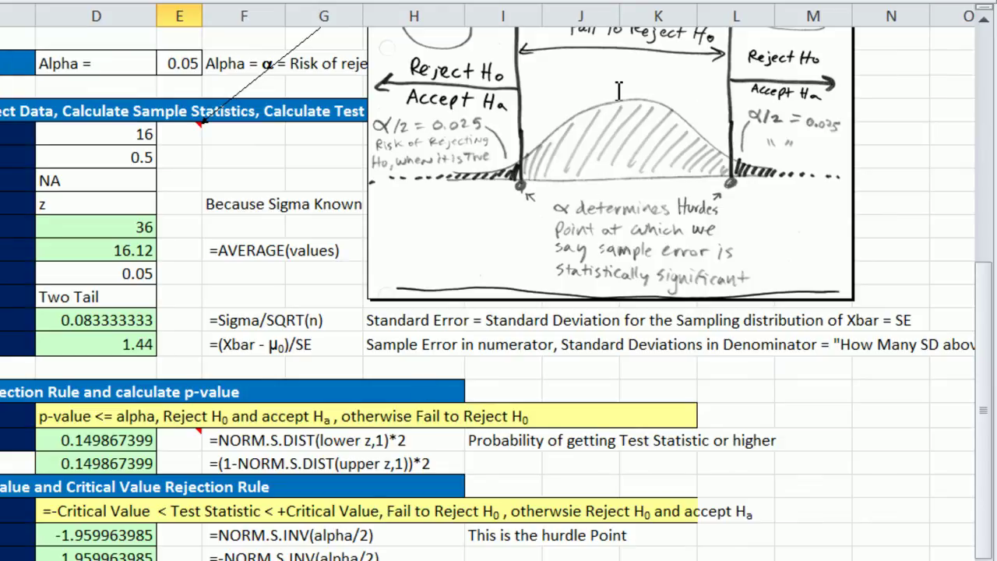
{"action": "scroll", "coordinate": [645, 92], "scroll_direction": "up", "scroll_amount": 2}
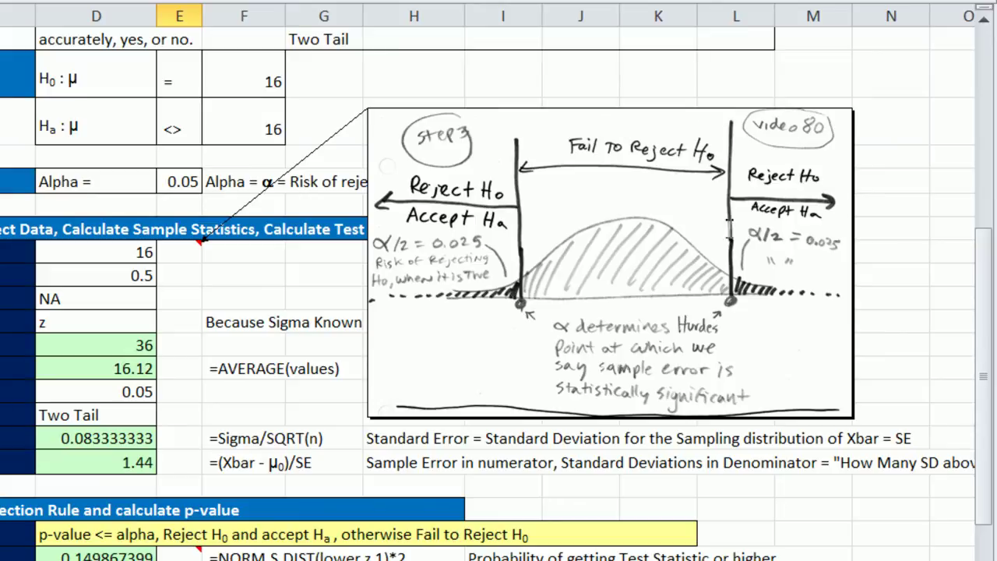
{"action": "scroll", "coordinate": [666, 279], "scroll_direction": "down", "scroll_amount": 3}
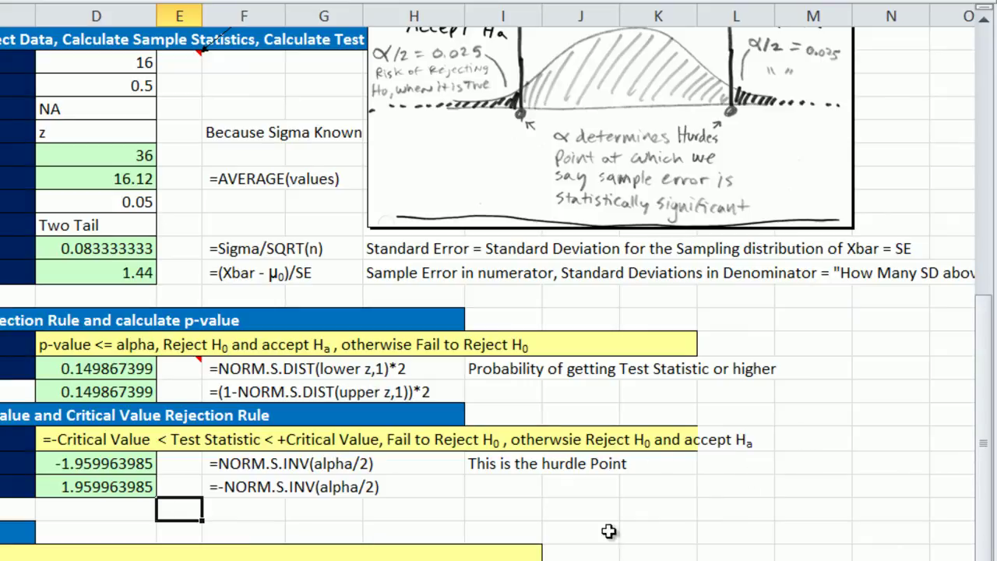
{"action": "left_click", "coordinate": [378, 514]}
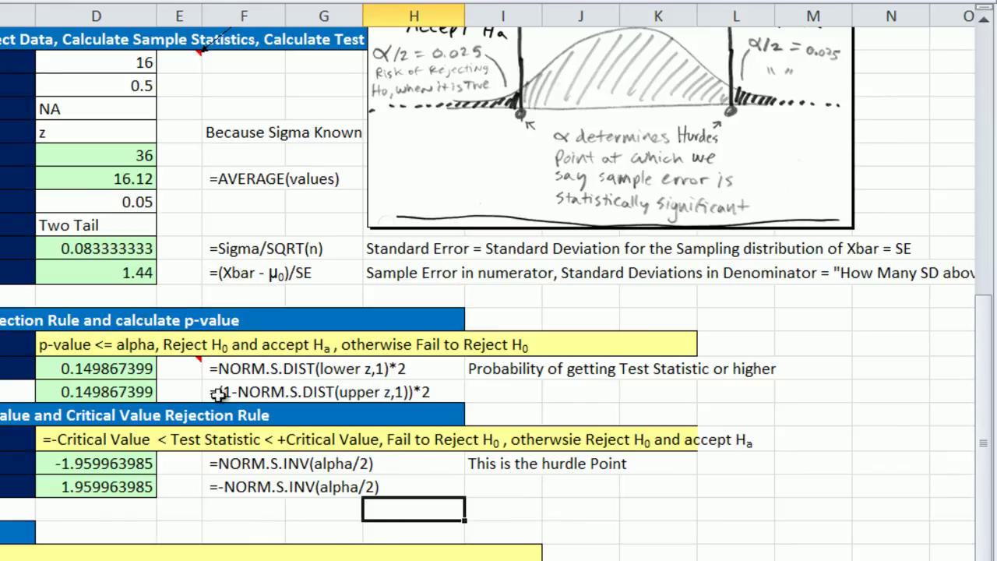
{"action": "right_click", "coordinate": [195, 366]}
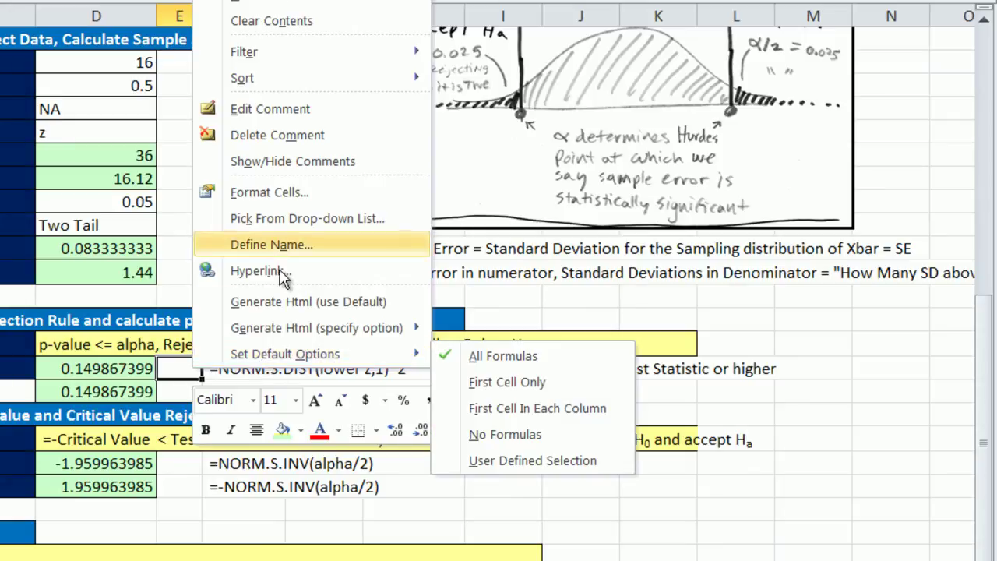
{"action": "left_click", "coordinate": [289, 160]}
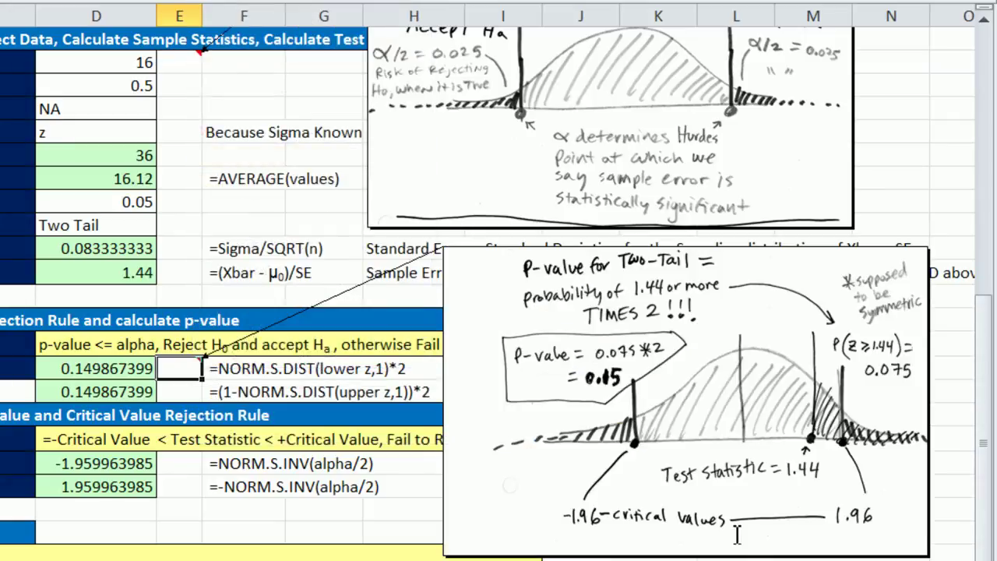